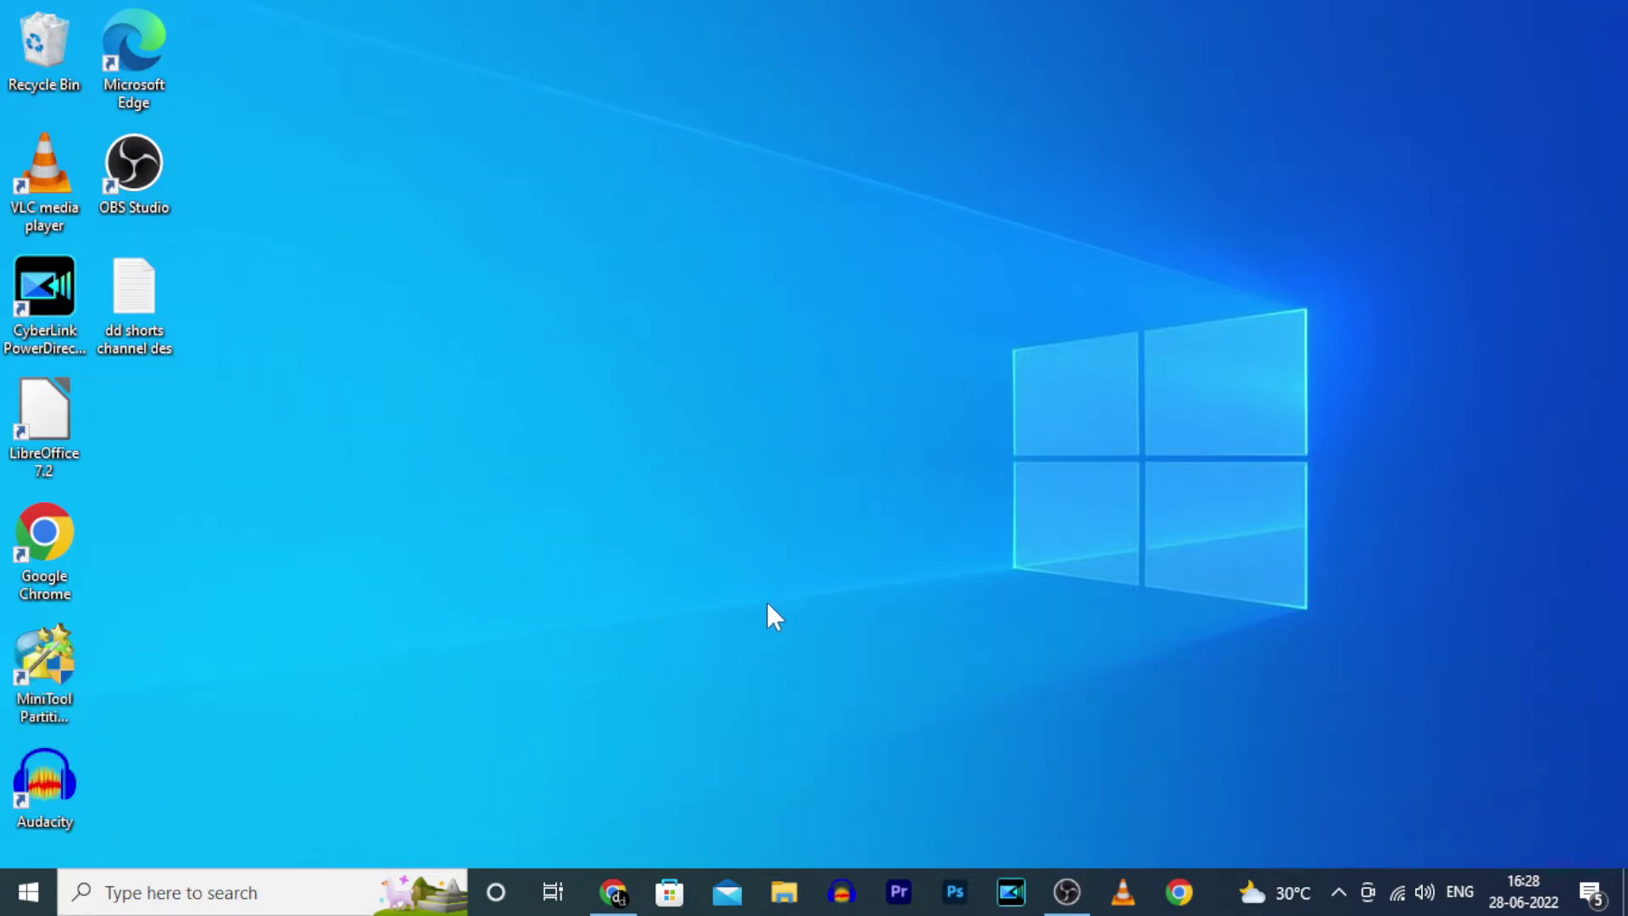
# - Go from the Google apps grid to YouTube, then to YouTube Studio through the avatar menu
pyautogui.click(624, 894)
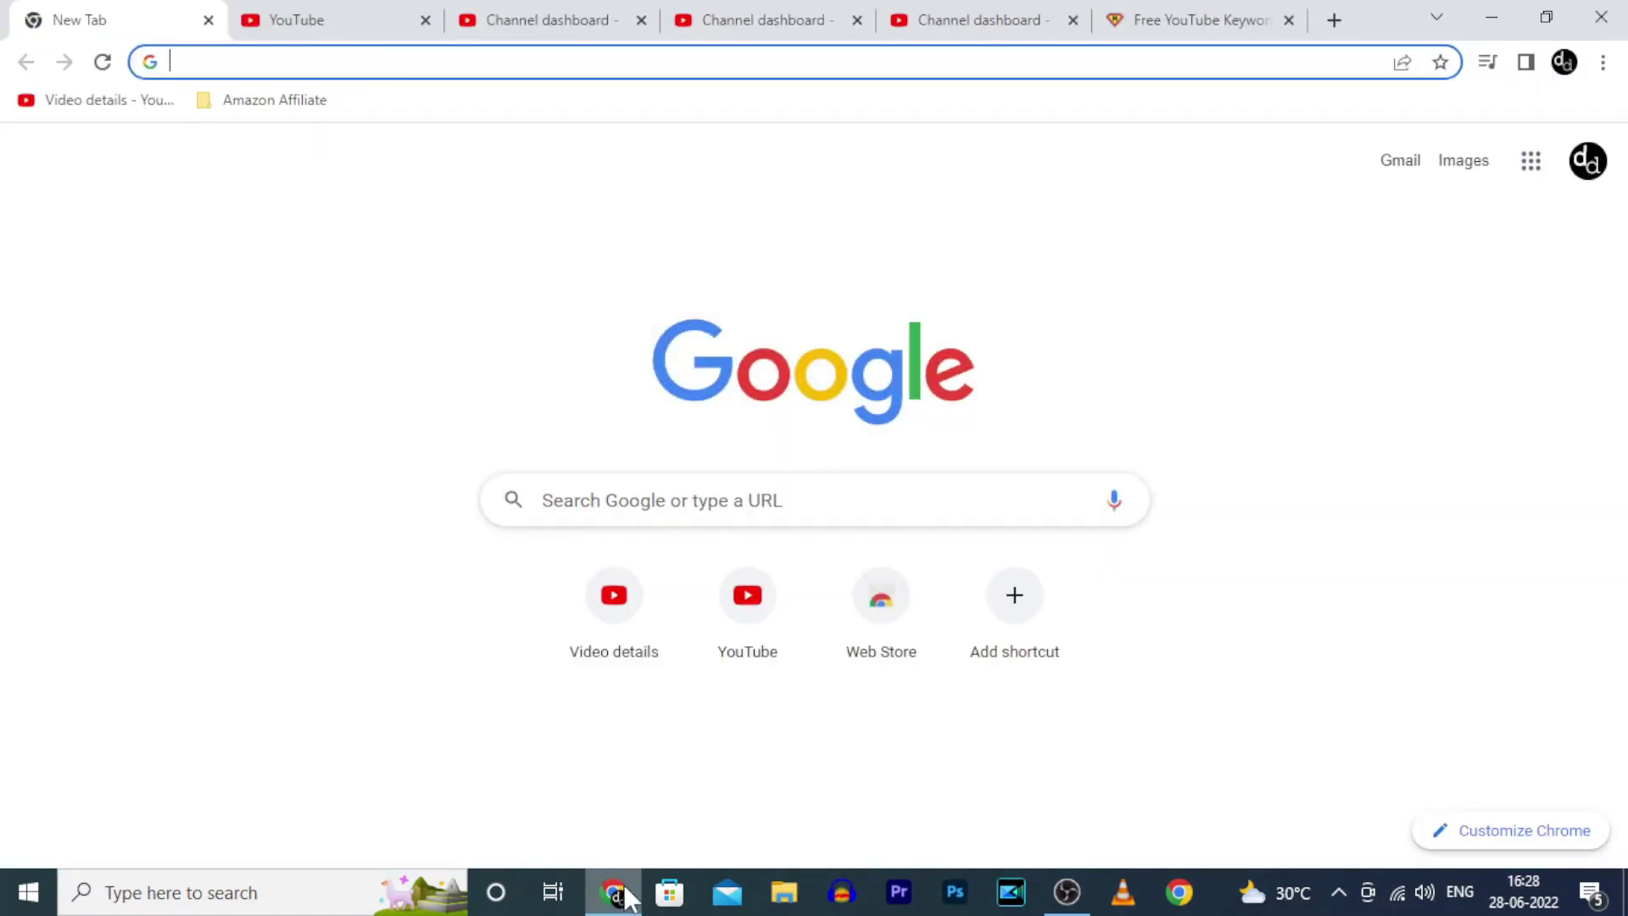
pyautogui.click(1530, 160)
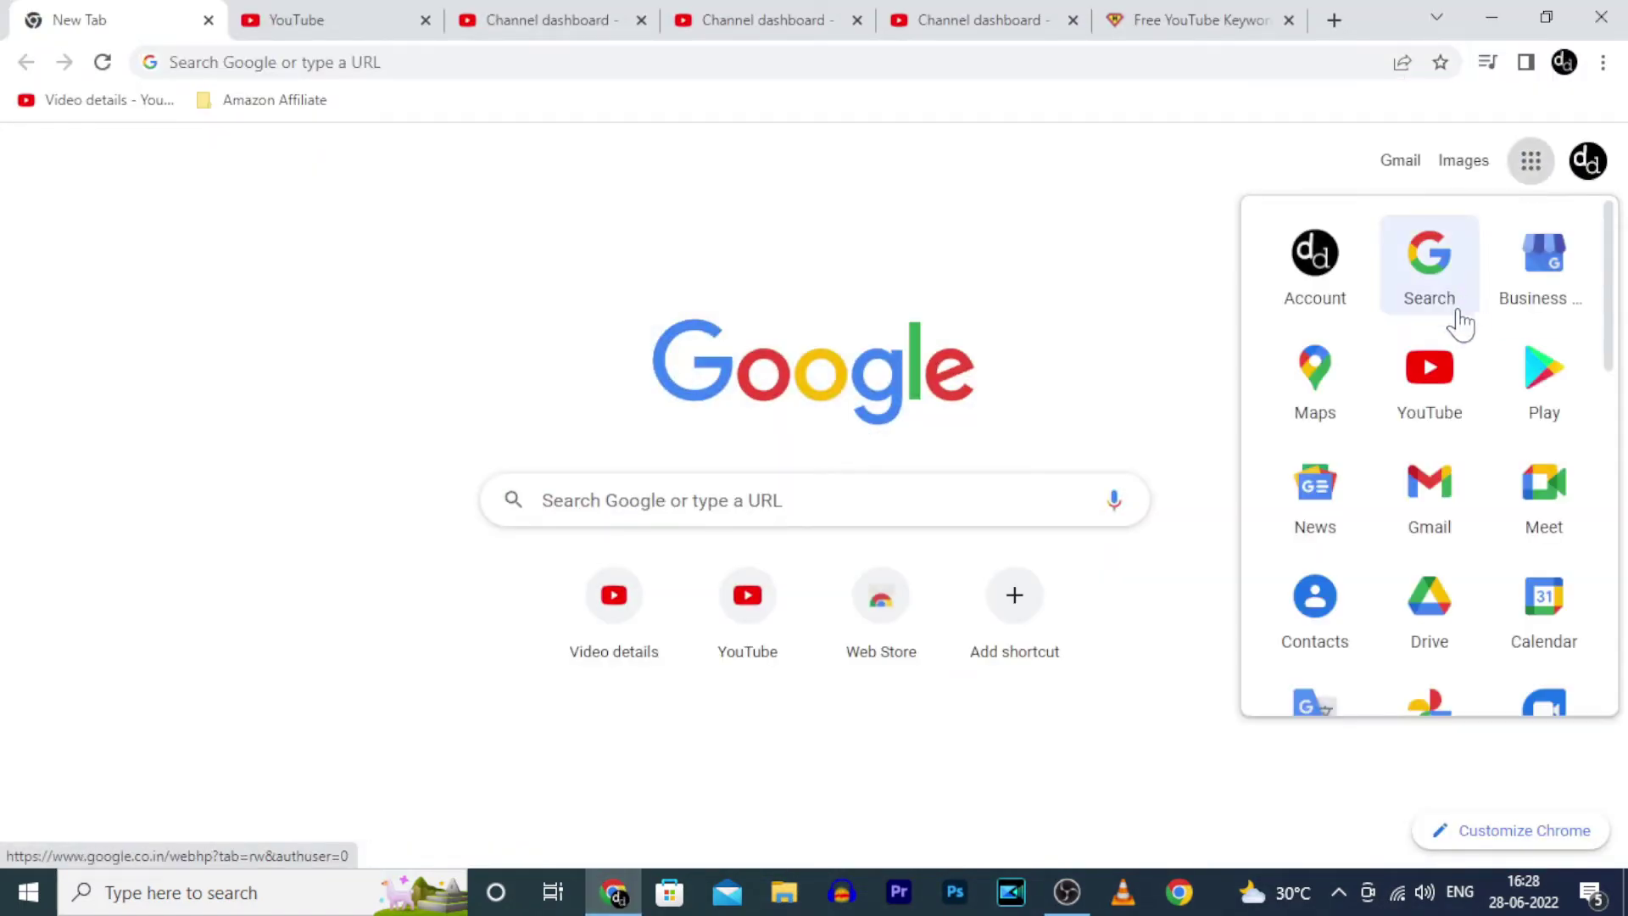
pyautogui.click(1432, 360)
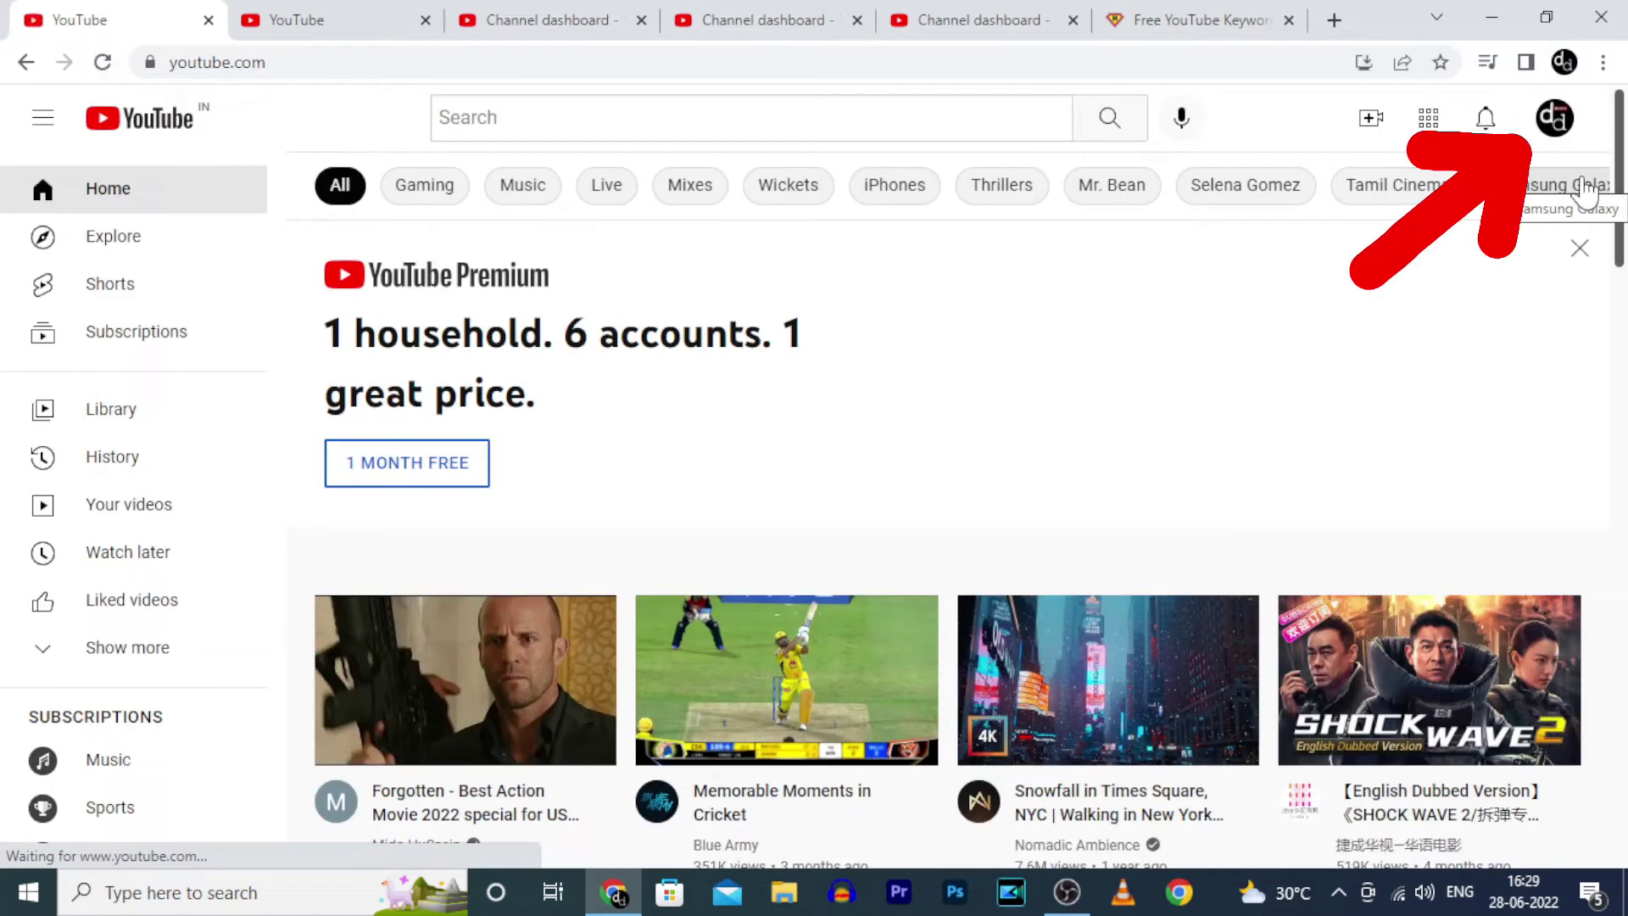
pyautogui.click(1554, 119)
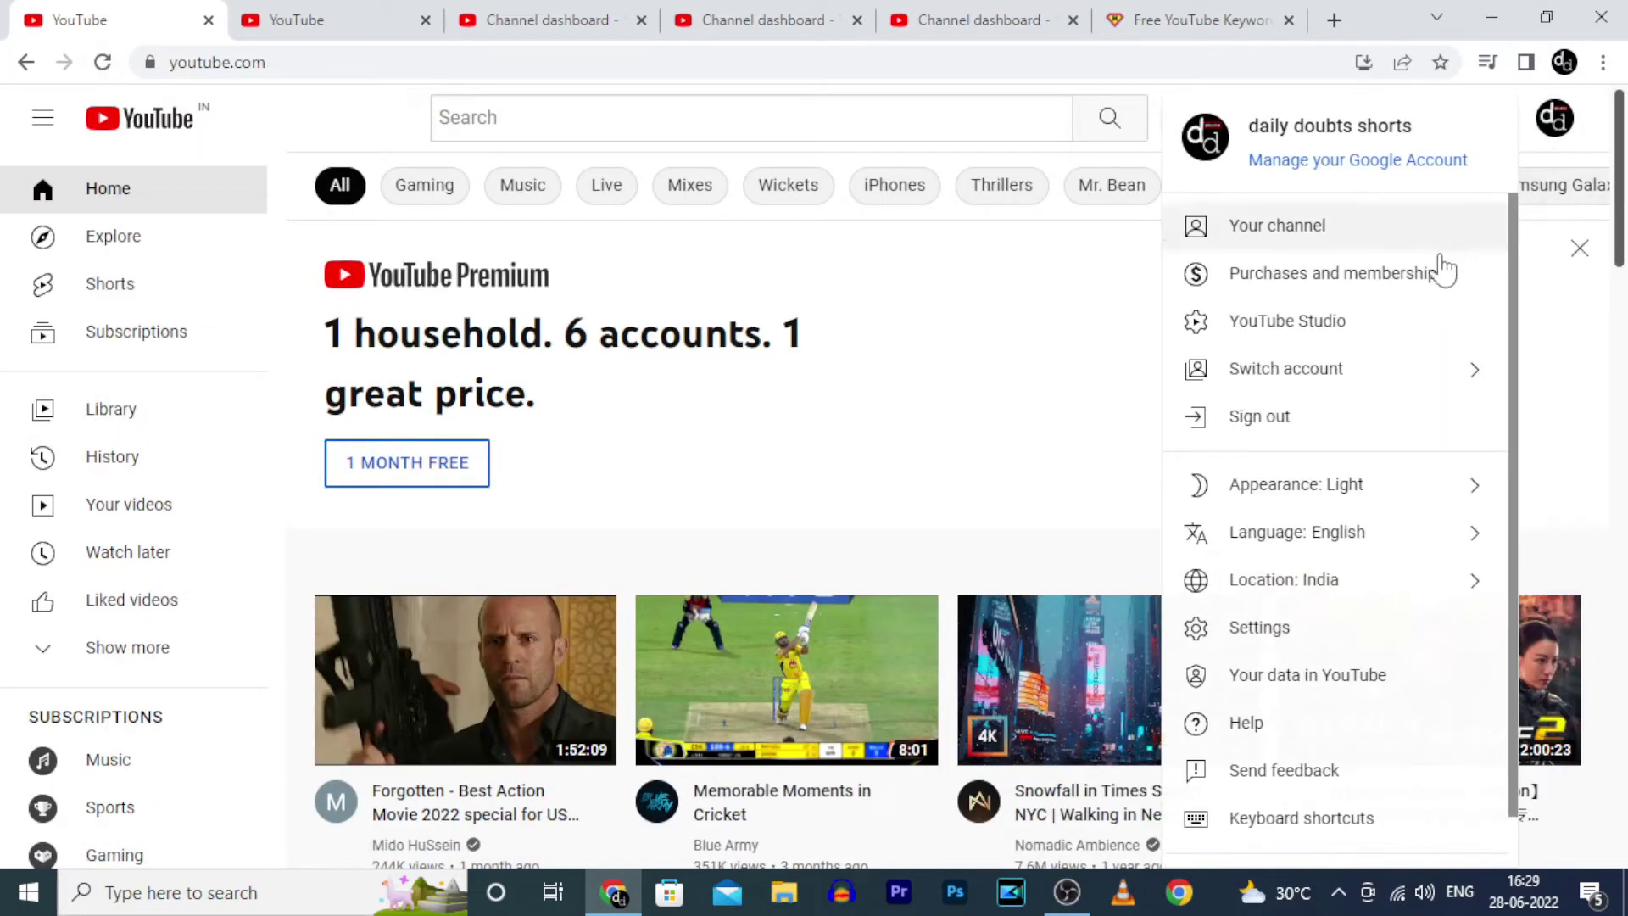
pyautogui.click(1380, 332)
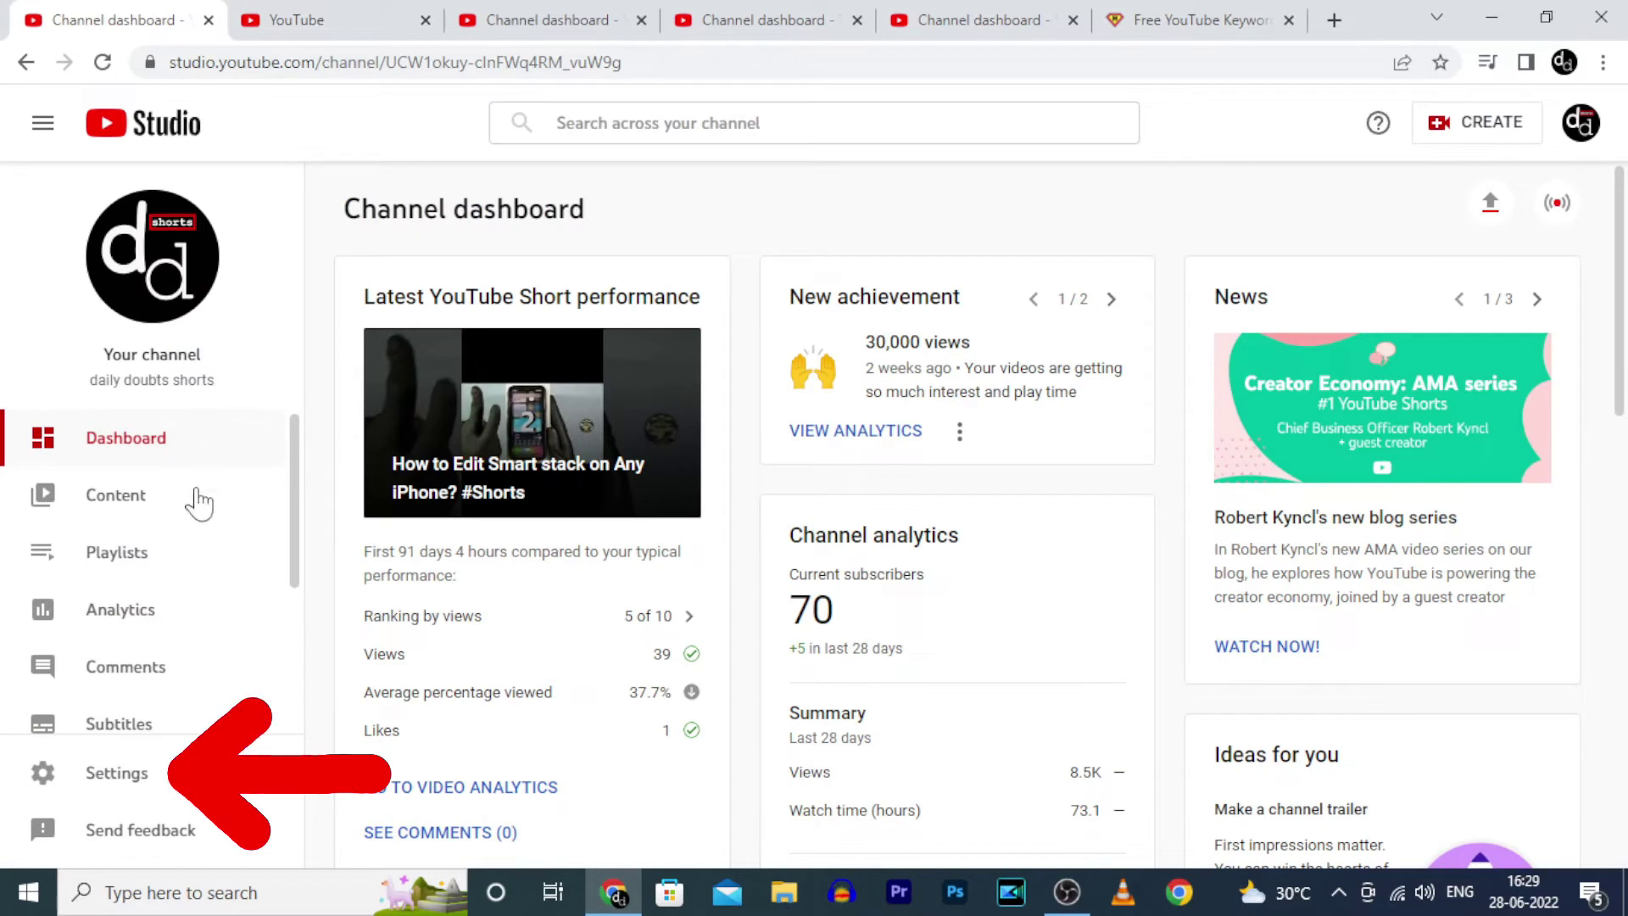
# - Go to the Feature eligibility tab in Studio's Channel settings
pyautogui.click(119, 776)
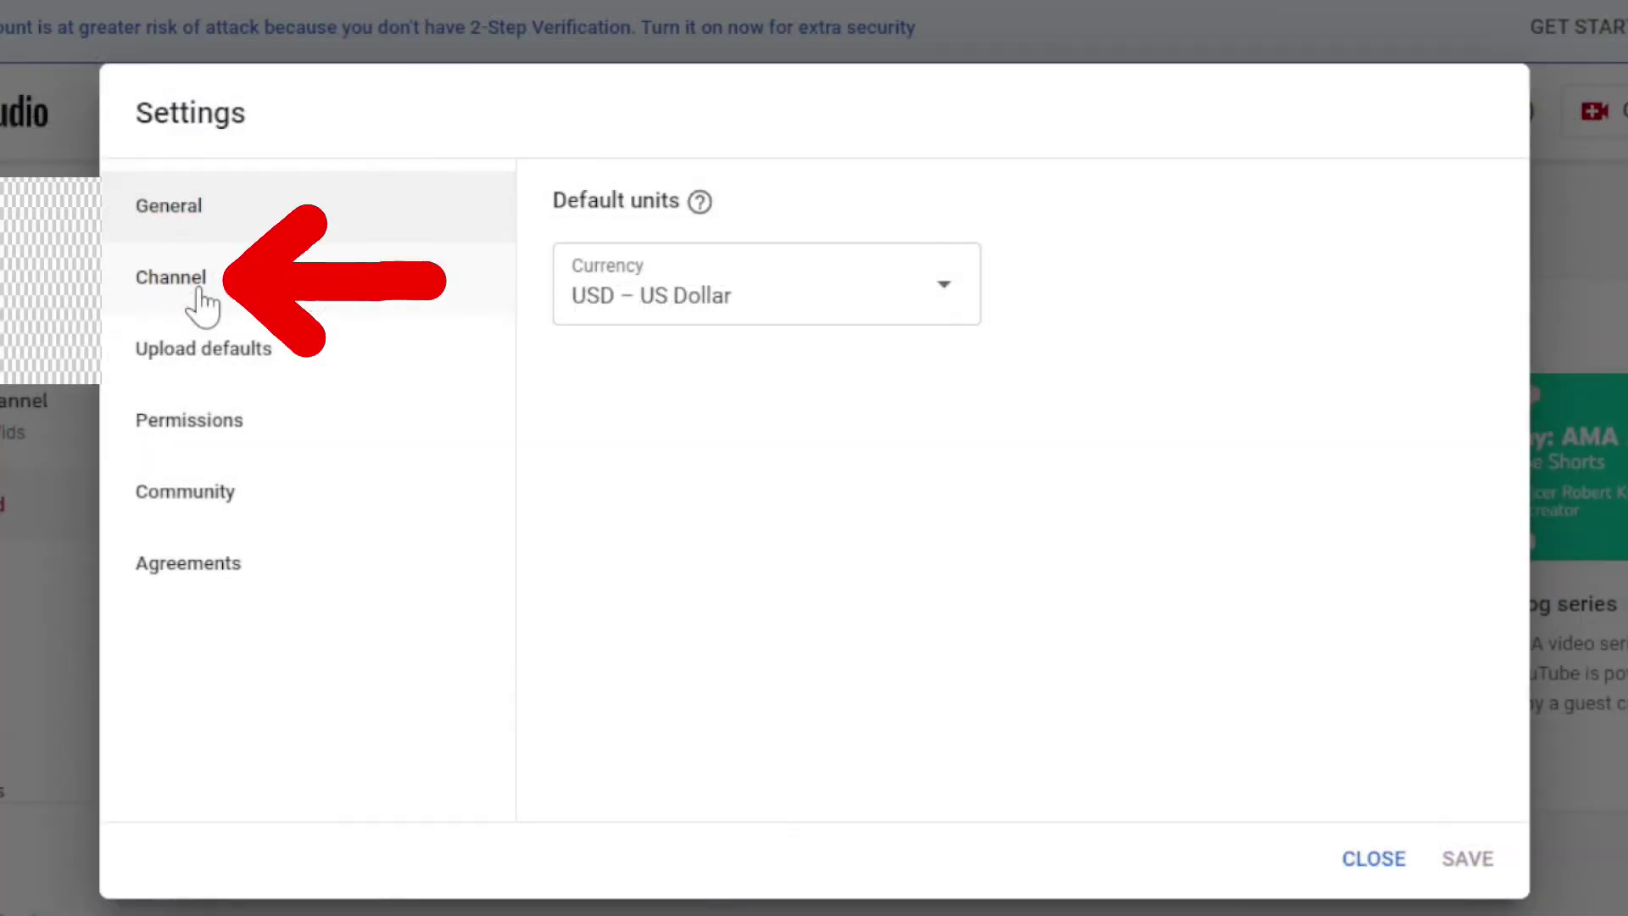
pyautogui.click(200, 293)
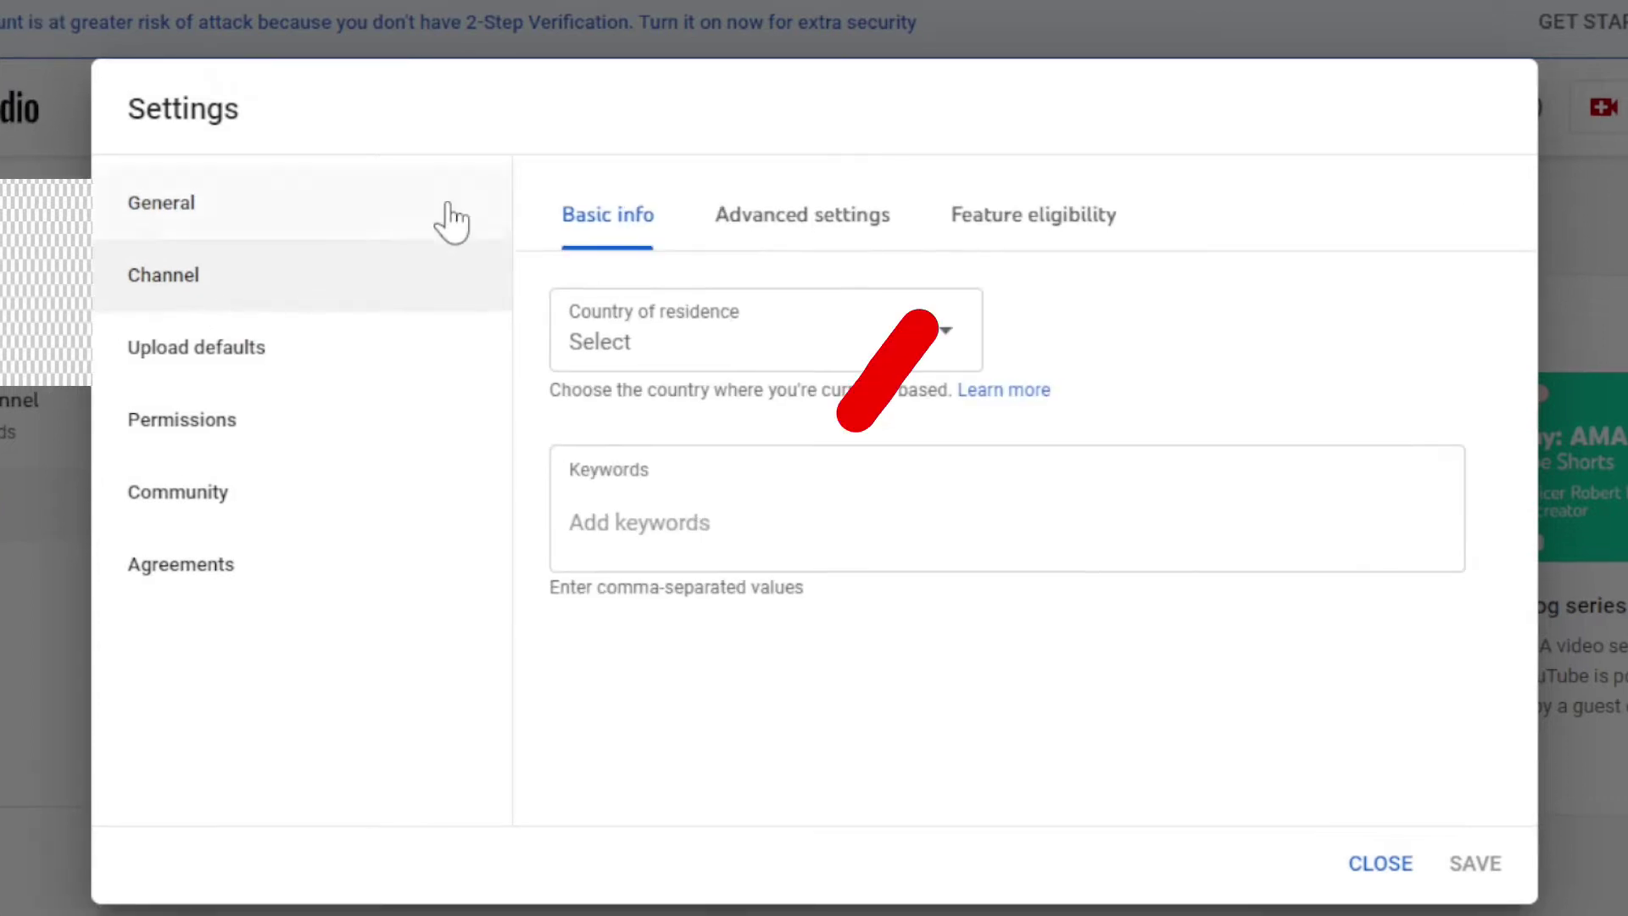
pyautogui.click(1044, 238)
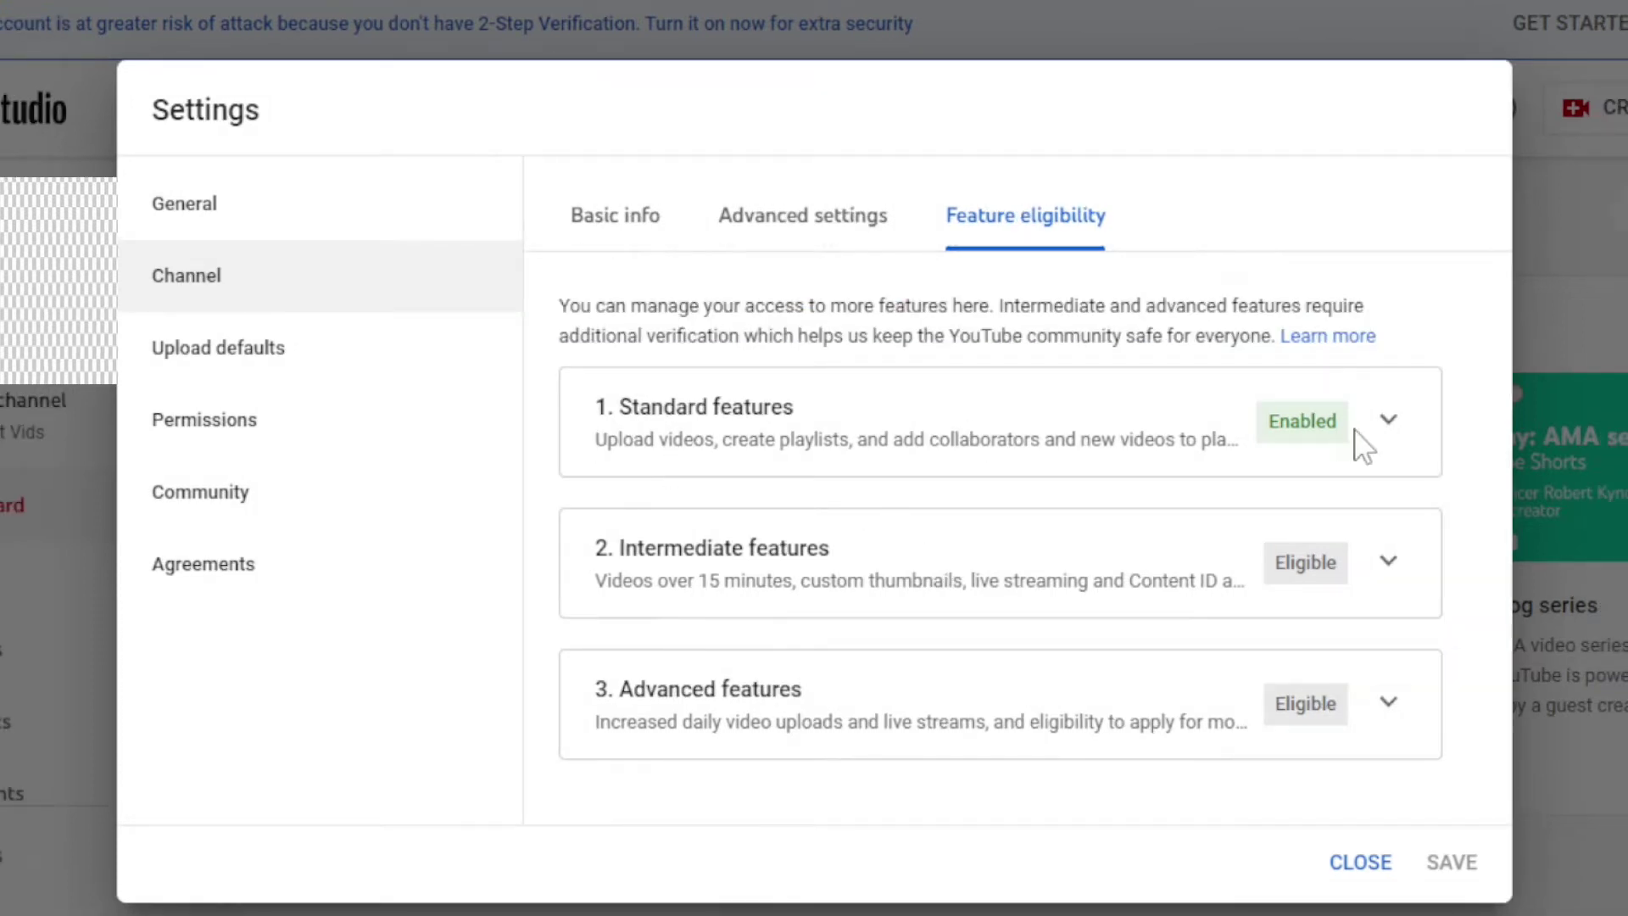
# - Review Standard features, then expand Intermediate features to see the phone verification requirement
pyautogui.click(1388, 422)
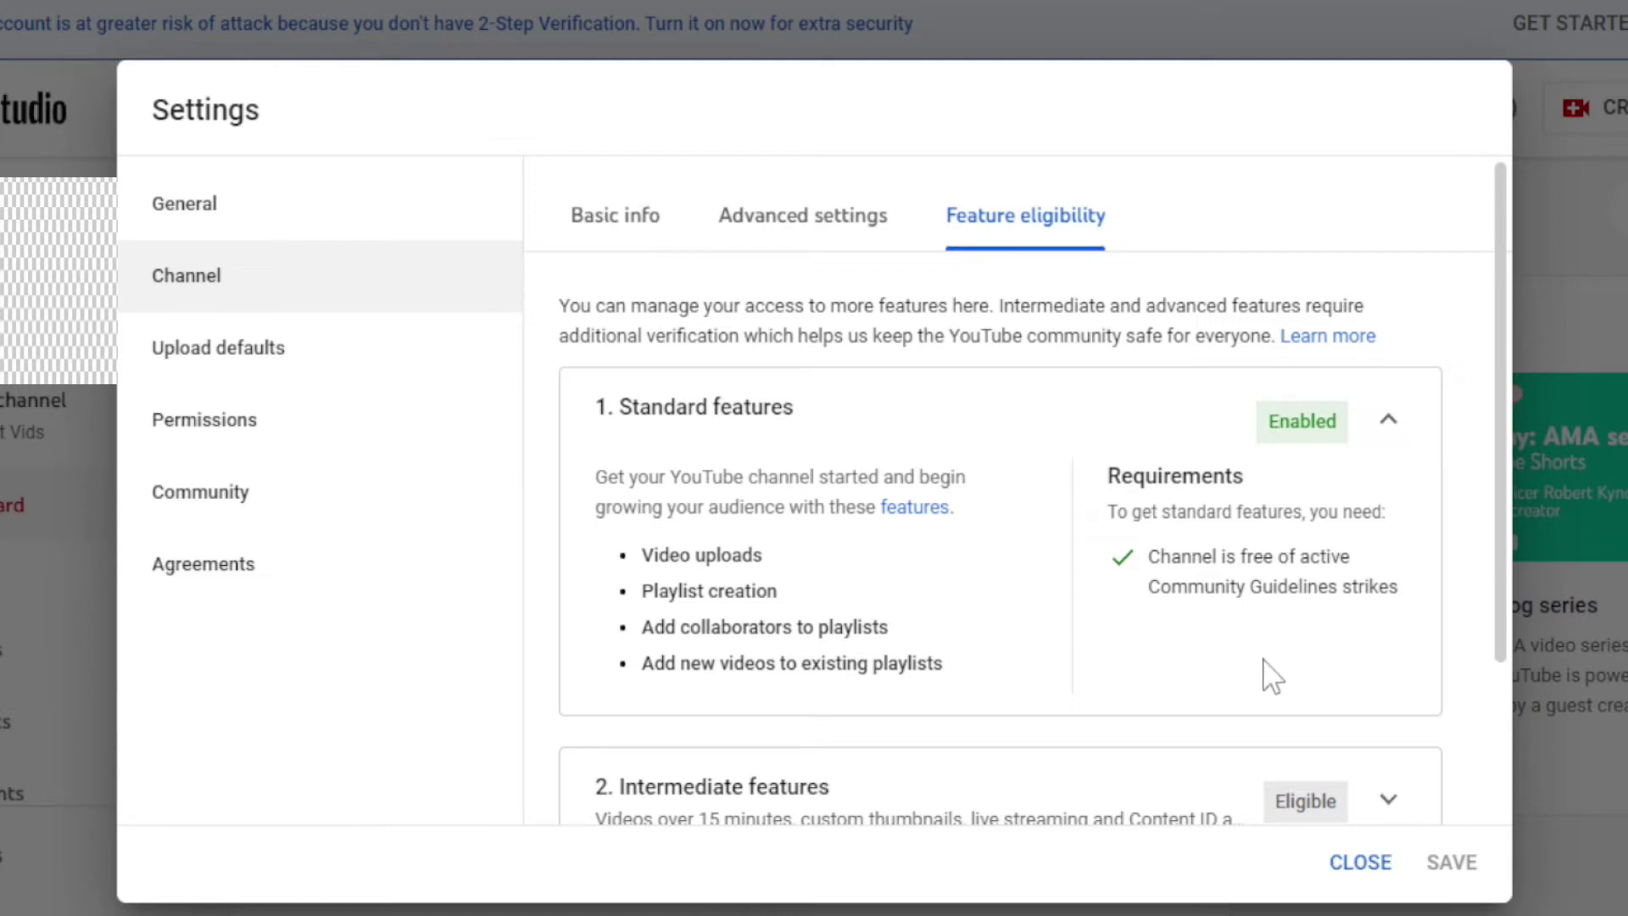
pyautogui.click(1339, 651)
pyautogui.click(1391, 561)
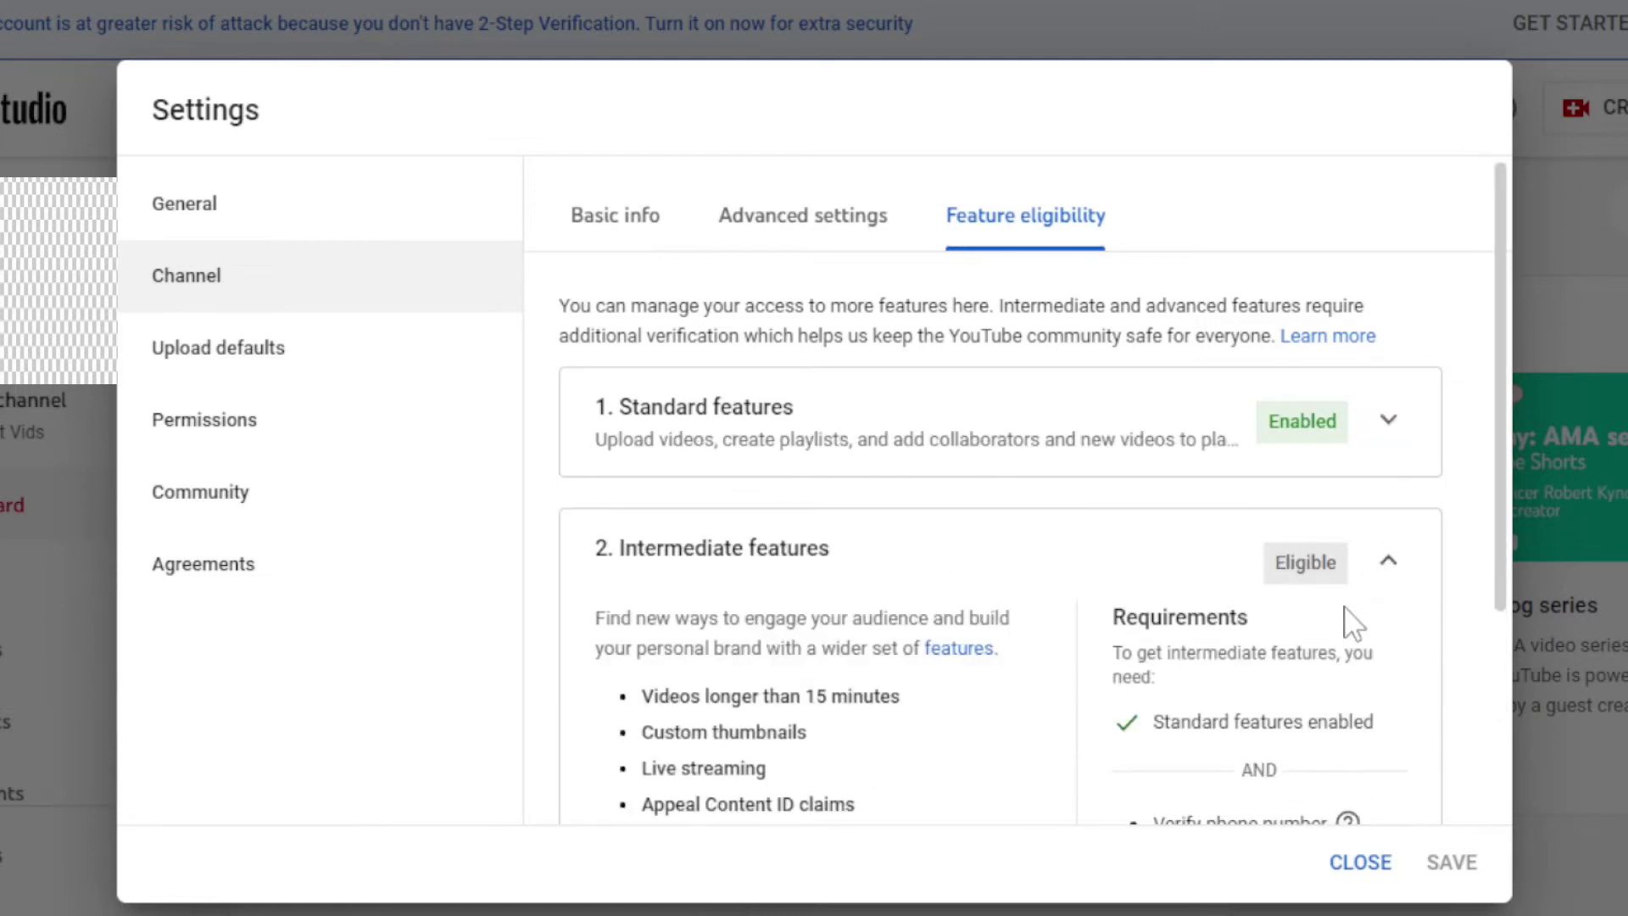
pyautogui.scroll(-1, 1365, 657)
pyautogui.scroll(-3, 1348, 610)
pyautogui.scroll(2, 1344, 599)
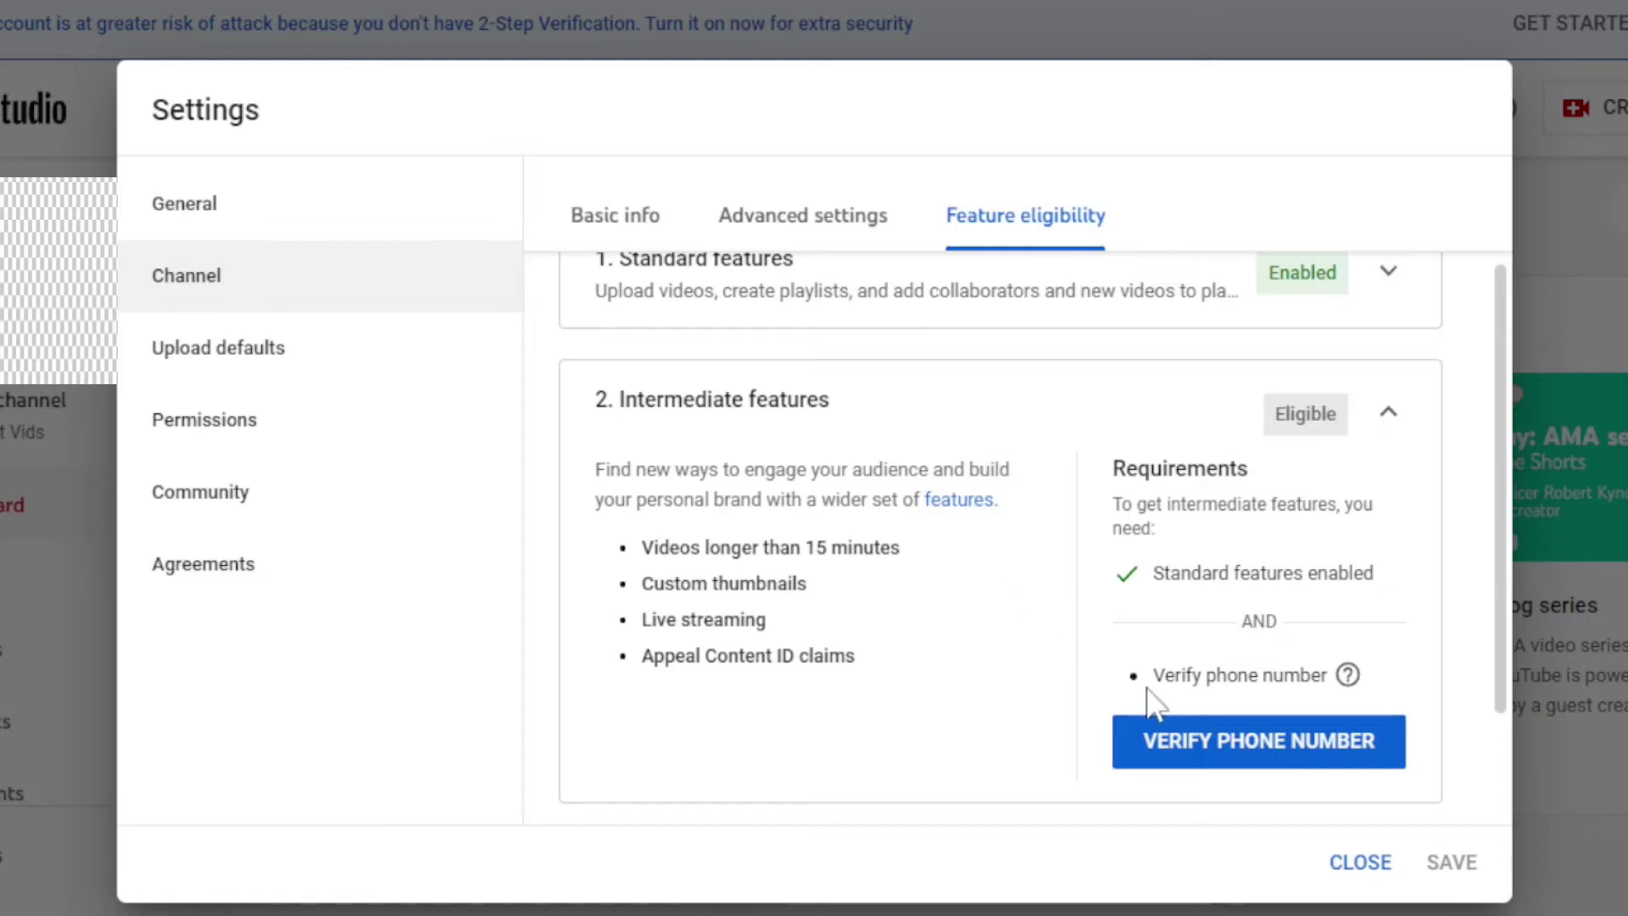
# - Start phone verification with India as the country and enter the phone number
pyautogui.click(1261, 756)
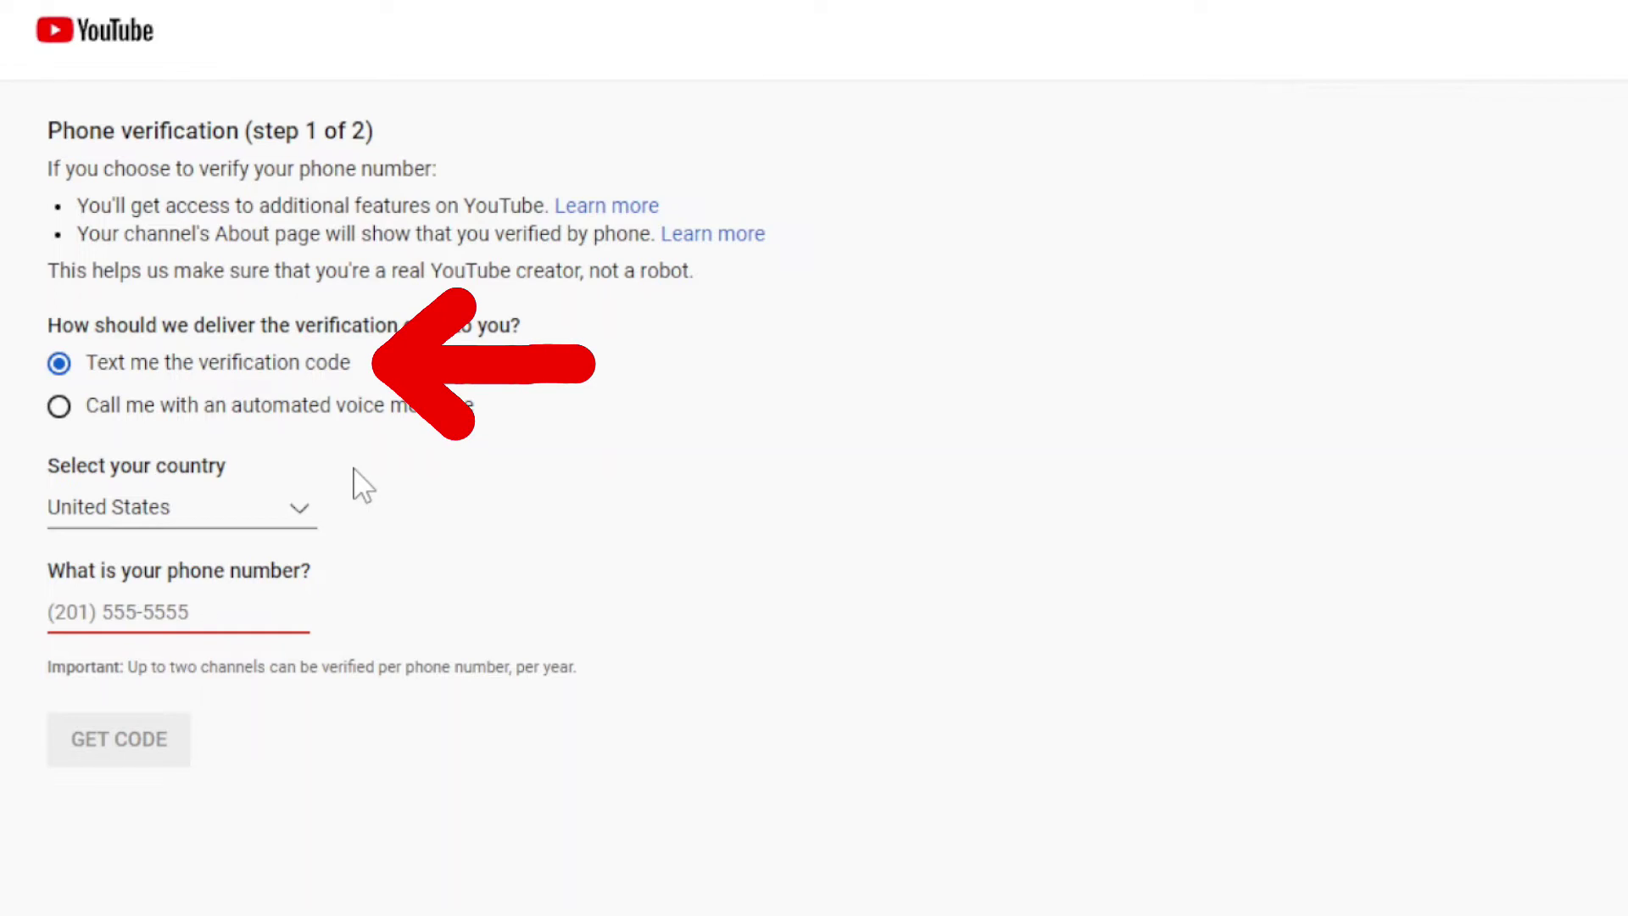
pyautogui.click(232, 513)
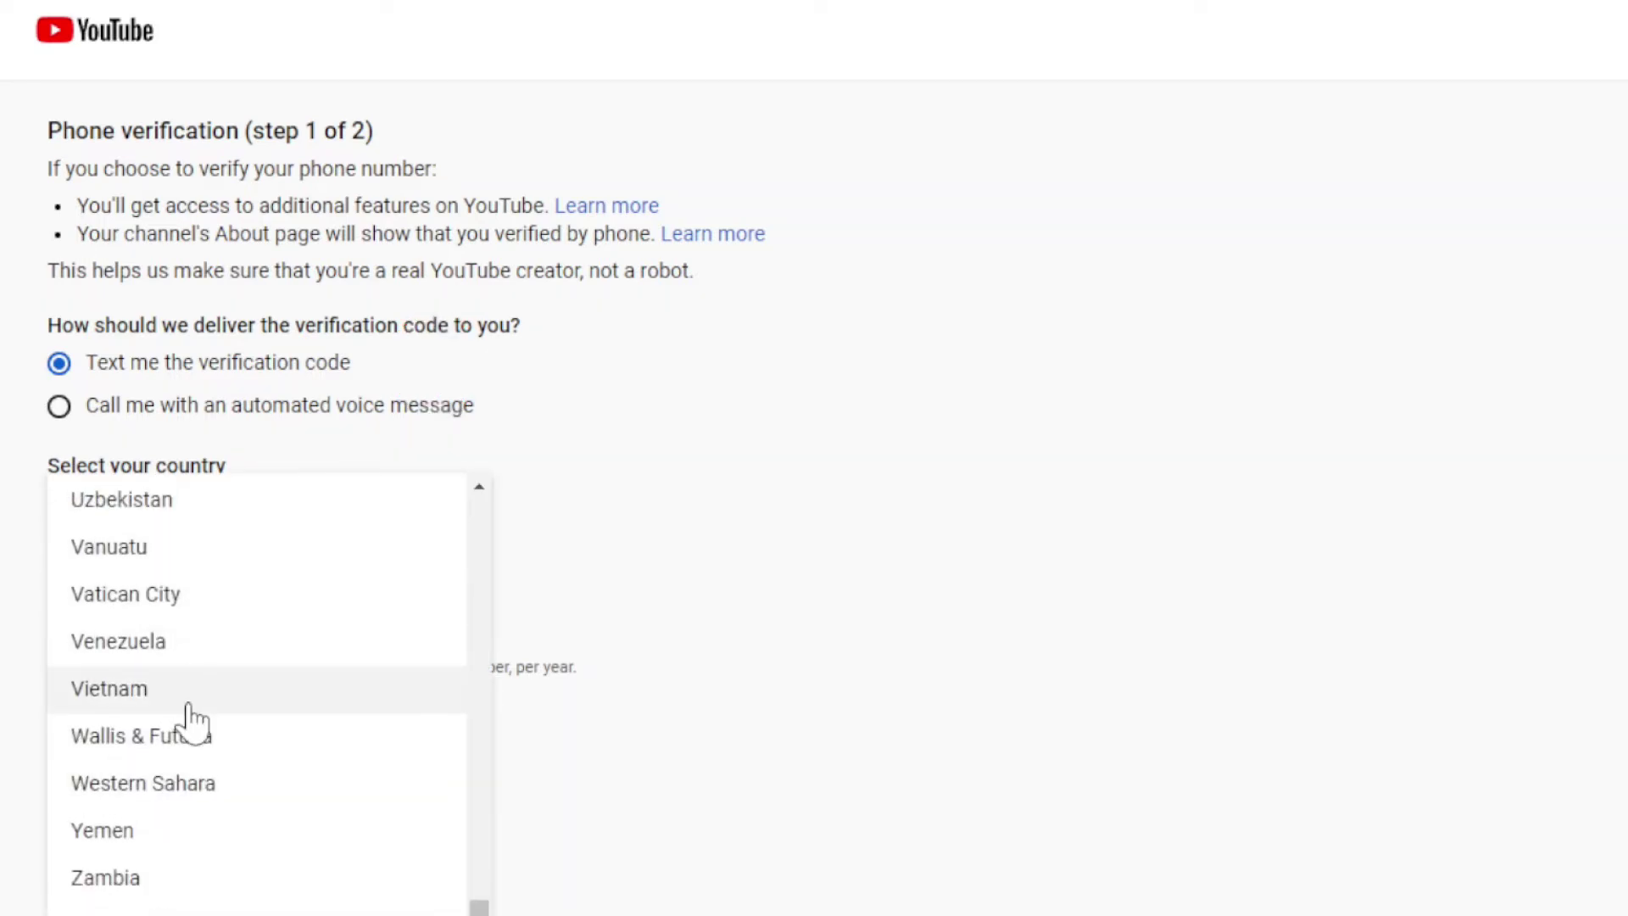
pyautogui.scroll(10, 283, 672)
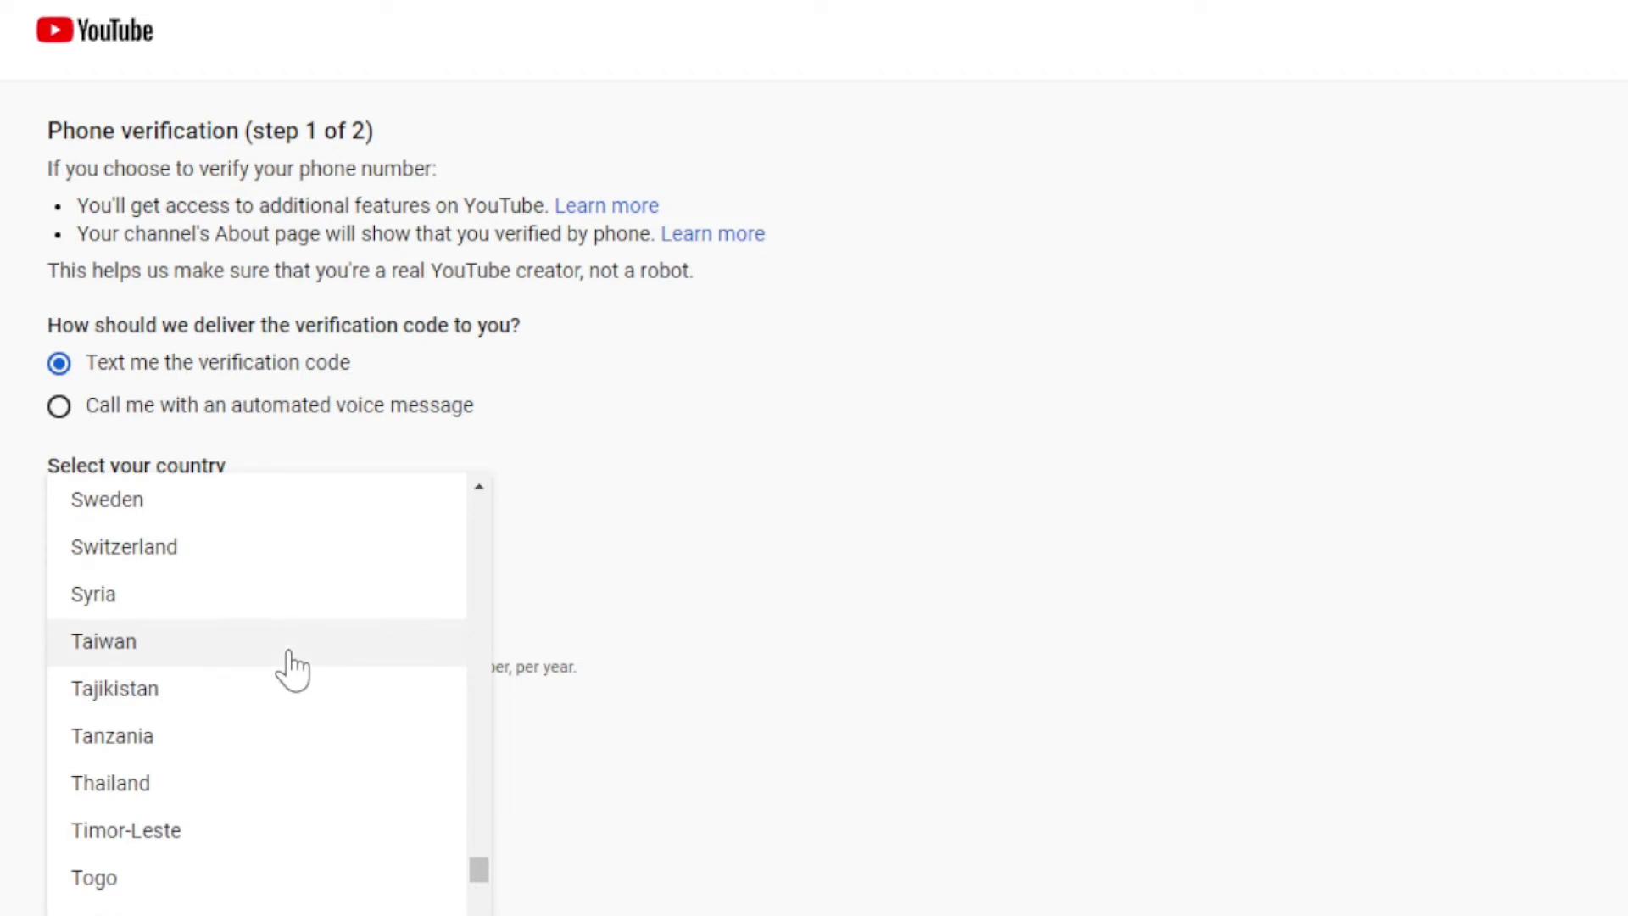
pyautogui.scroll(15, 269, 688)
pyautogui.click(163, 576)
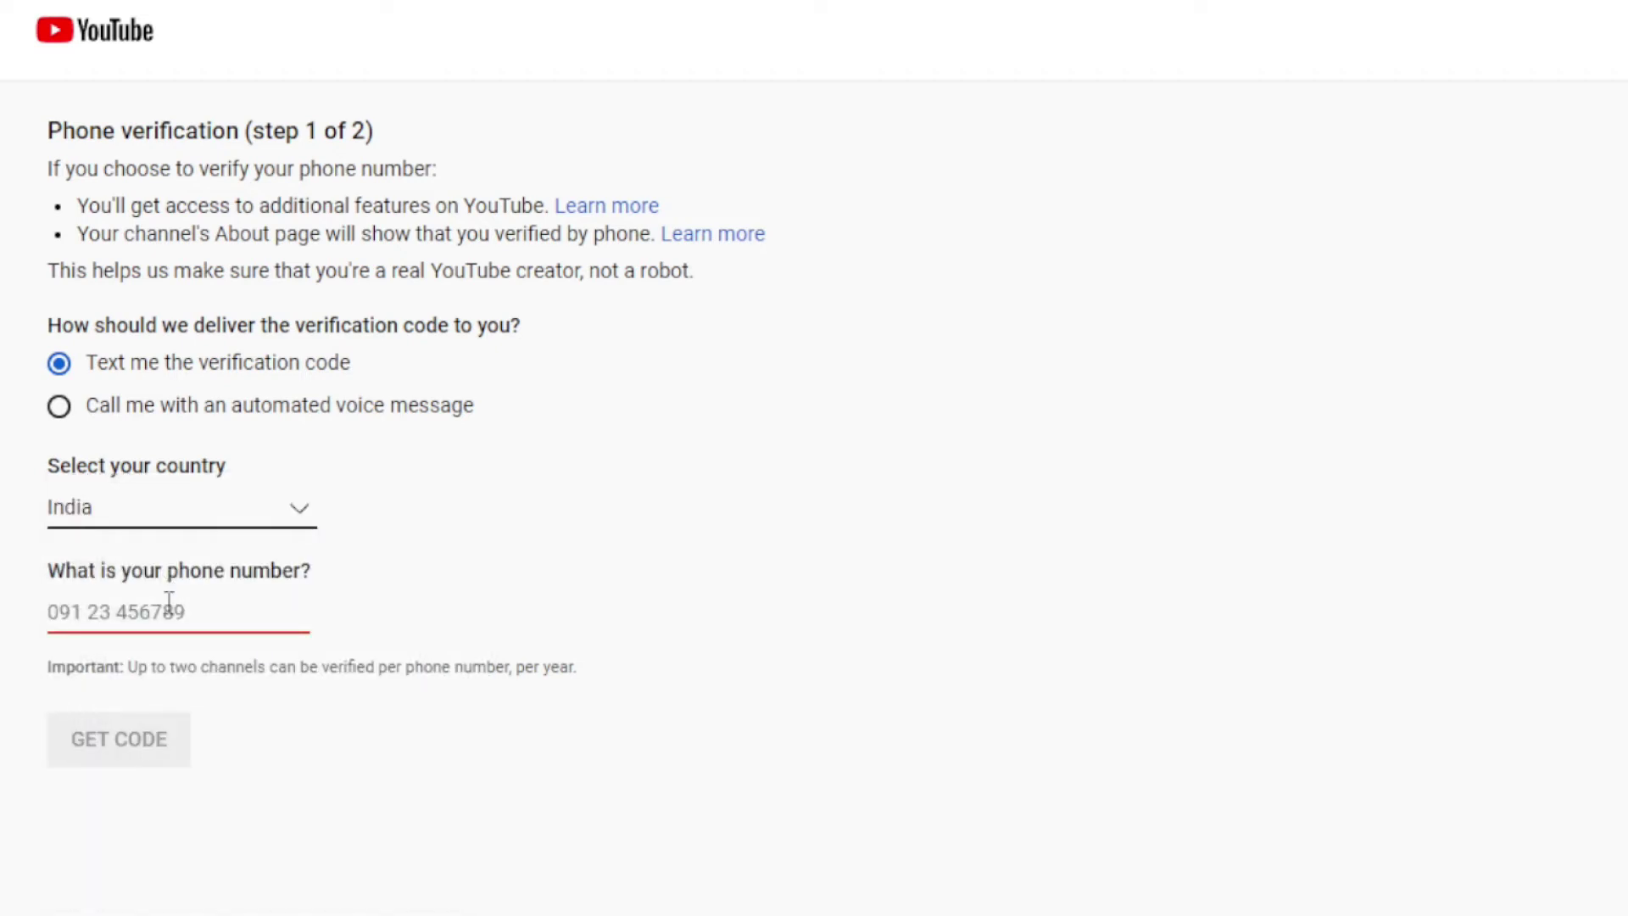
pyautogui.click(96, 622)
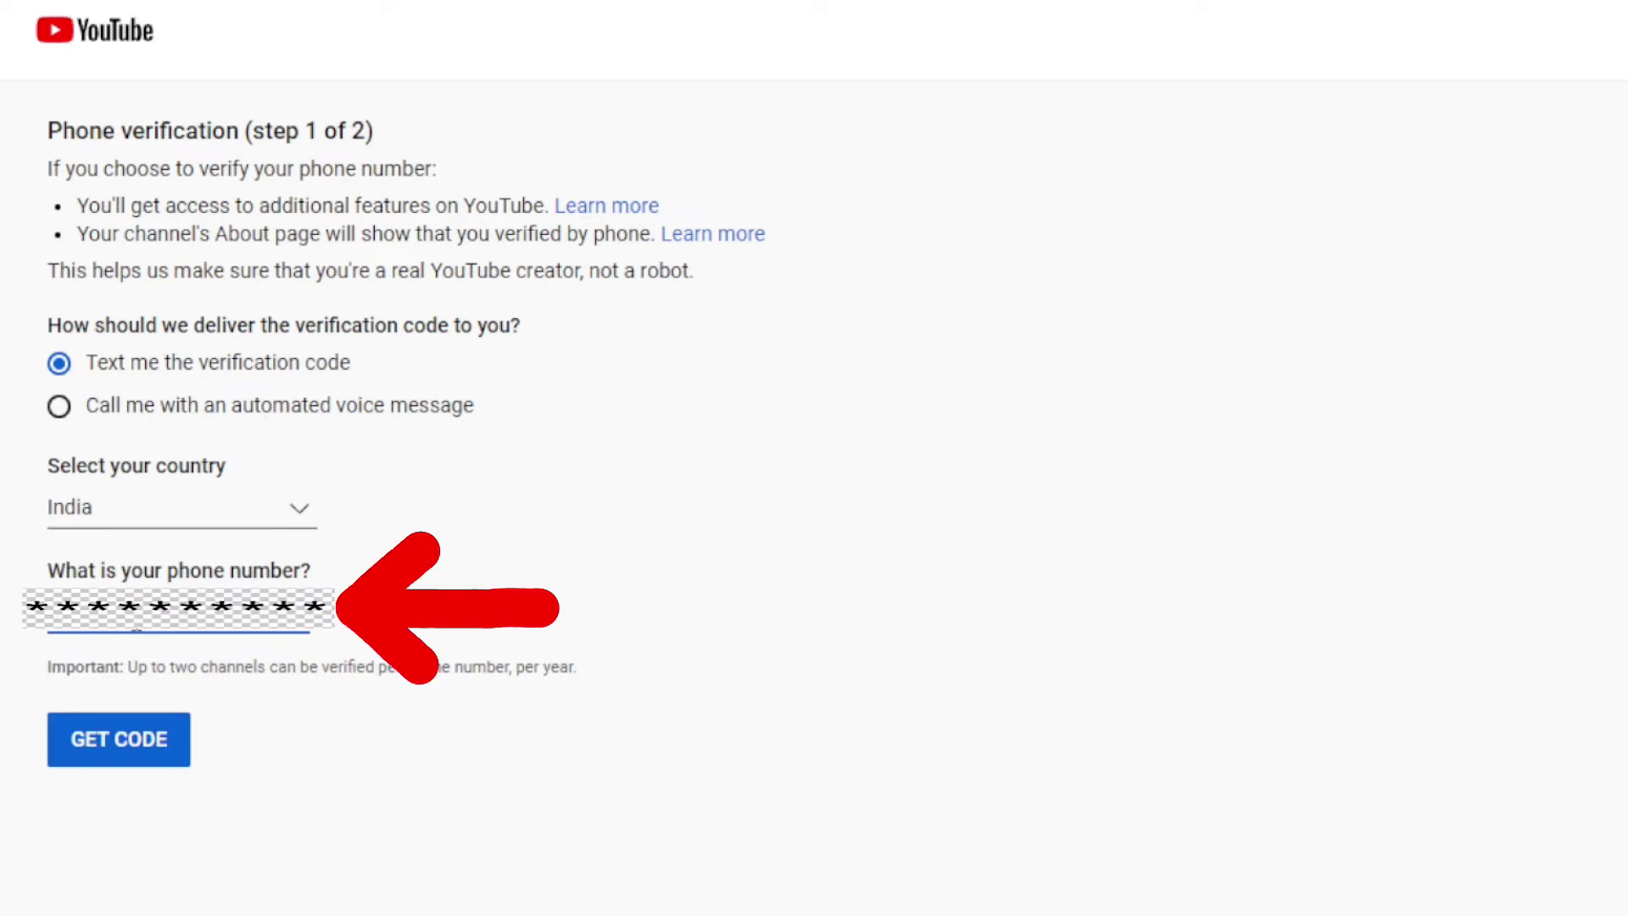
# - Request the verification code by text, enter the 6-digit code, and submit it
pyautogui.click(128, 747)
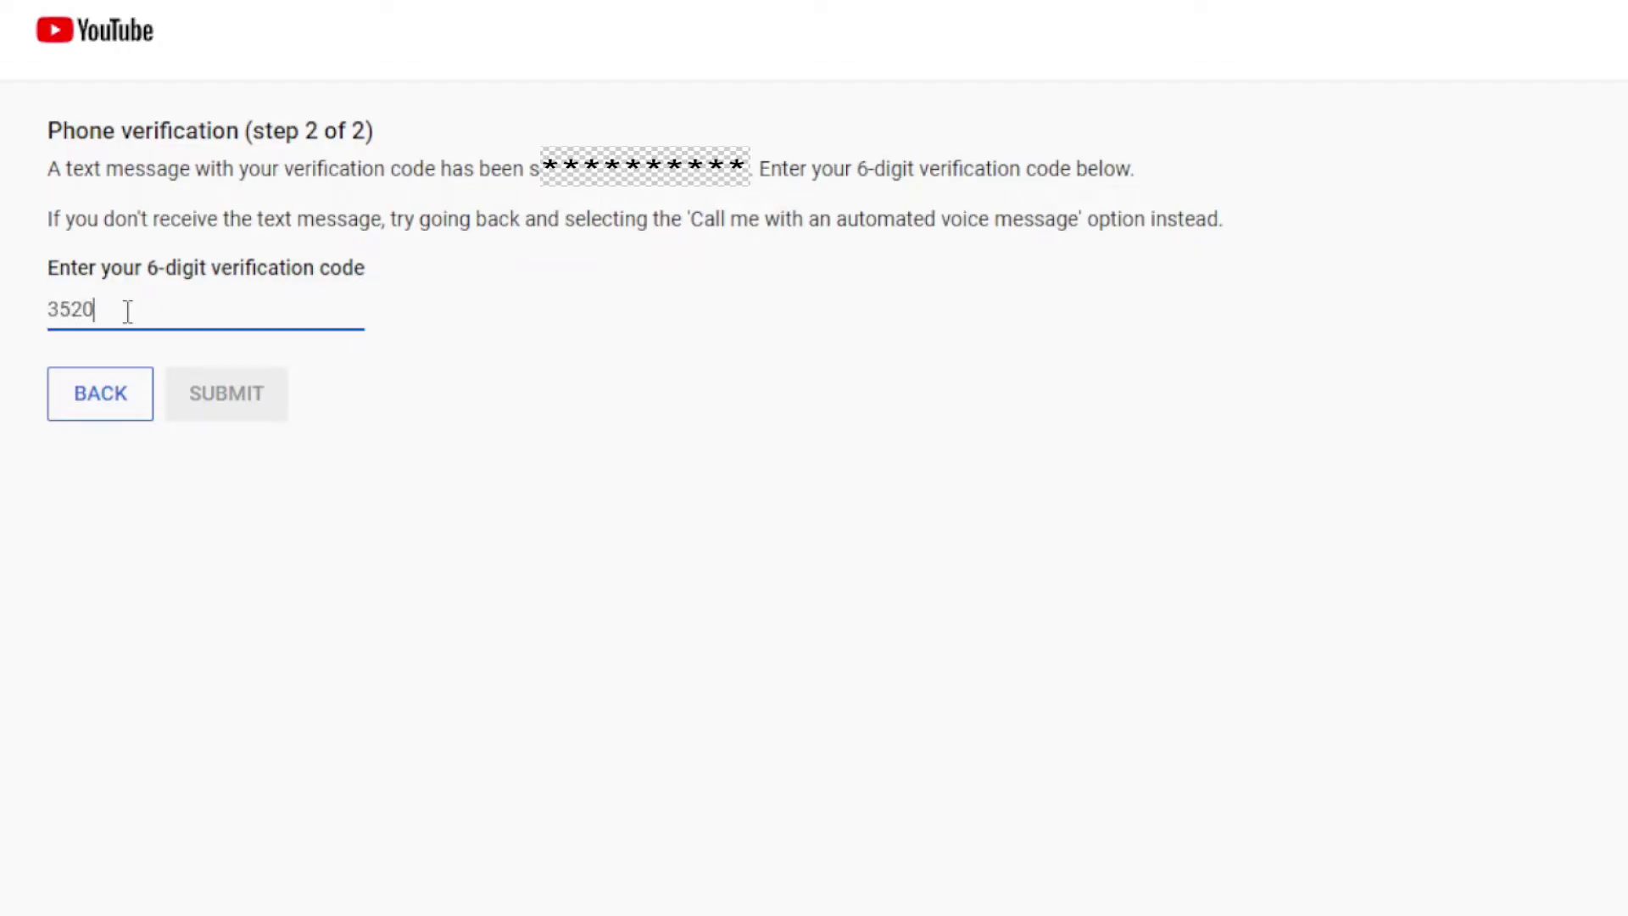
pyautogui.write('16')
pyautogui.click(215, 408)
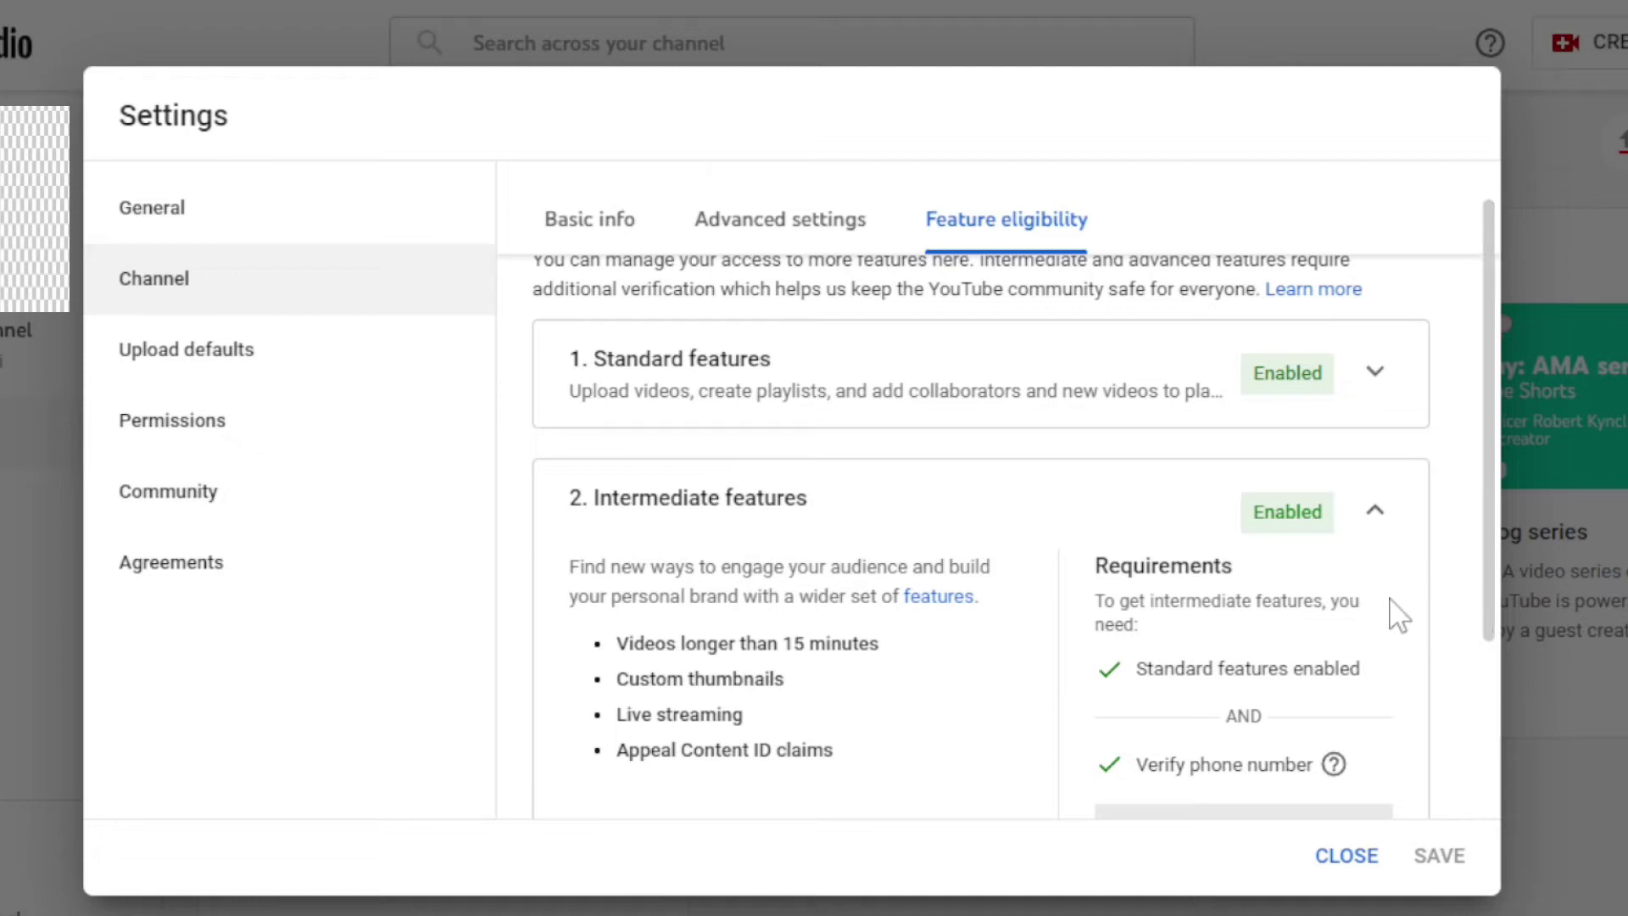
# - Scroll down to the Advanced features section to review its verification requirements
pyautogui.scroll(-2, 1398, 586)
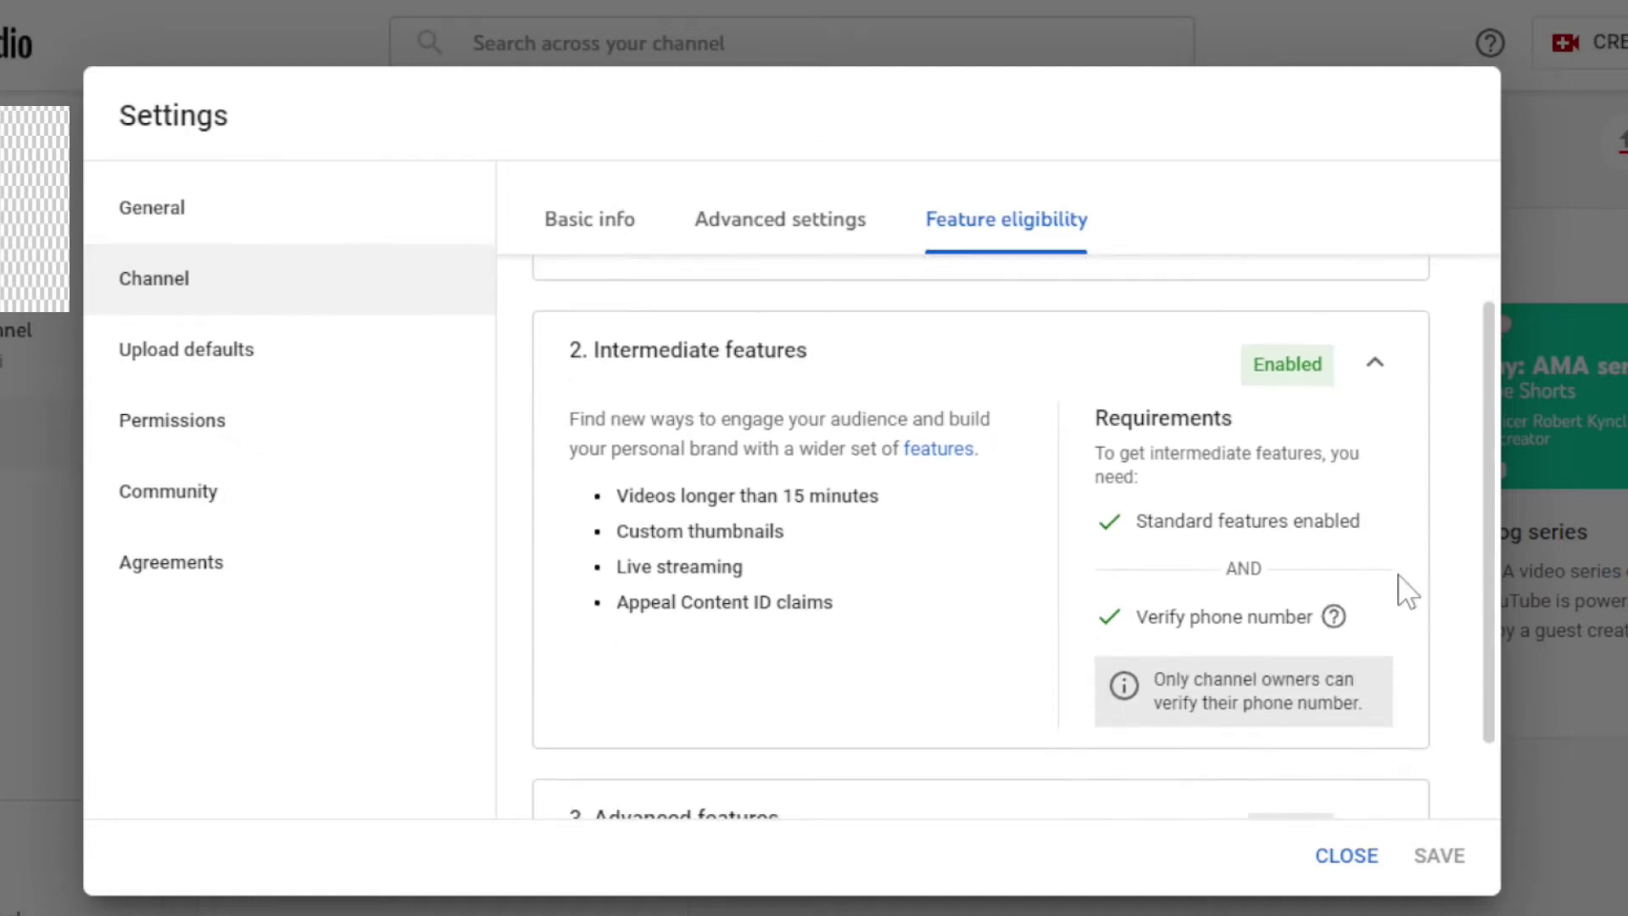
pyautogui.scroll(-5, 1388, 691)
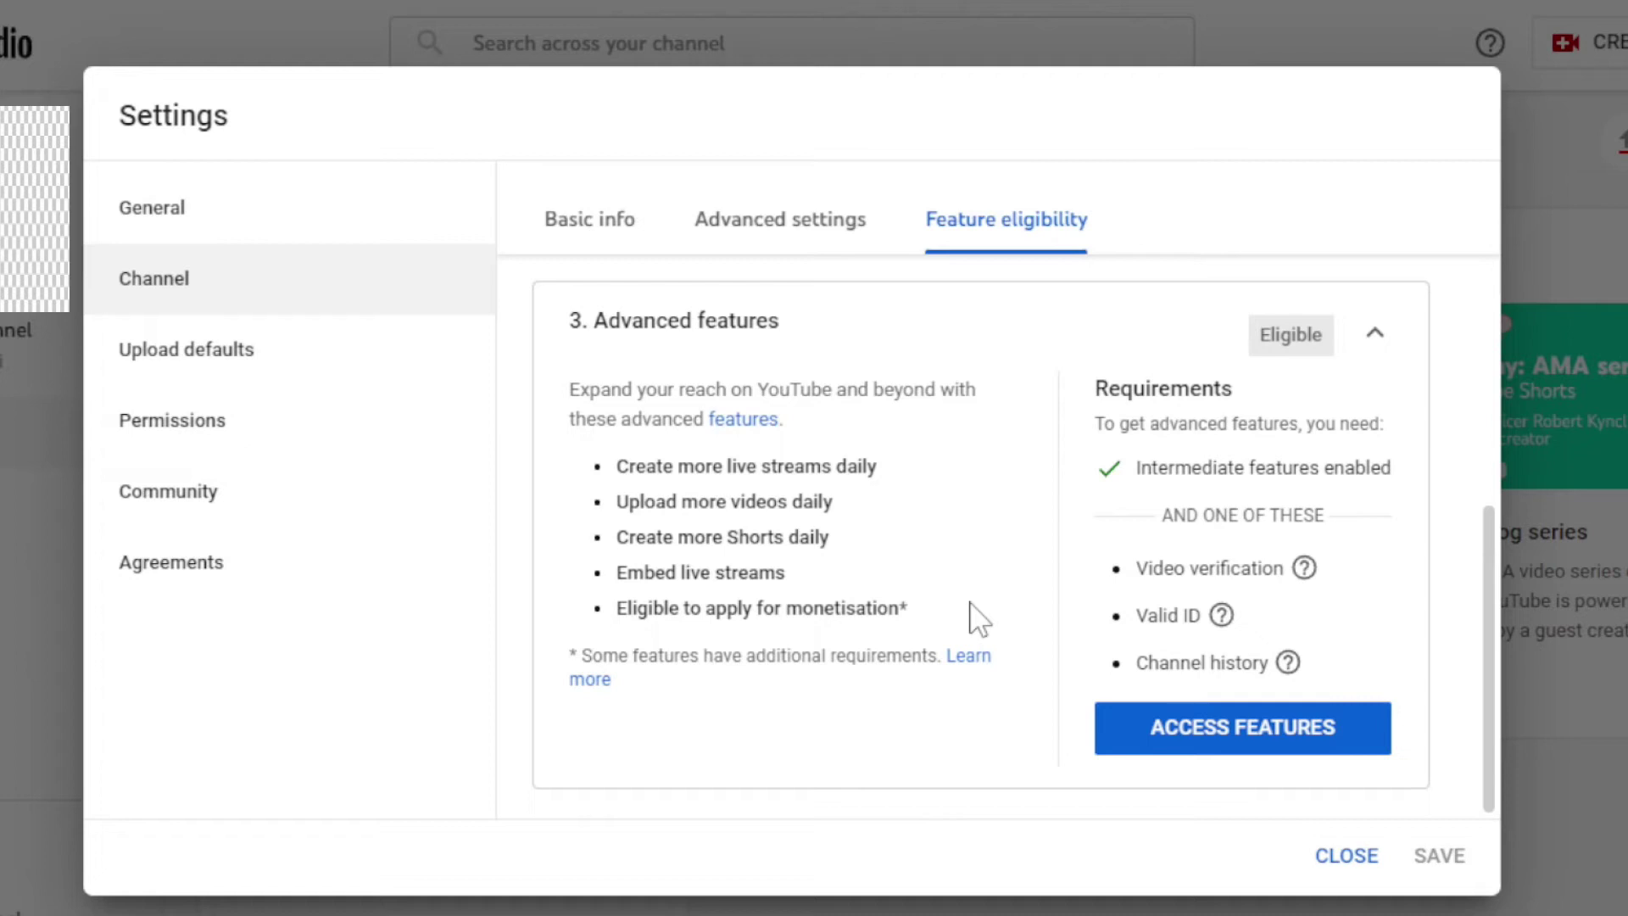
# - Request Advanced features access via Use video verification and email the verification link to the phone
pyautogui.click(1221, 731)
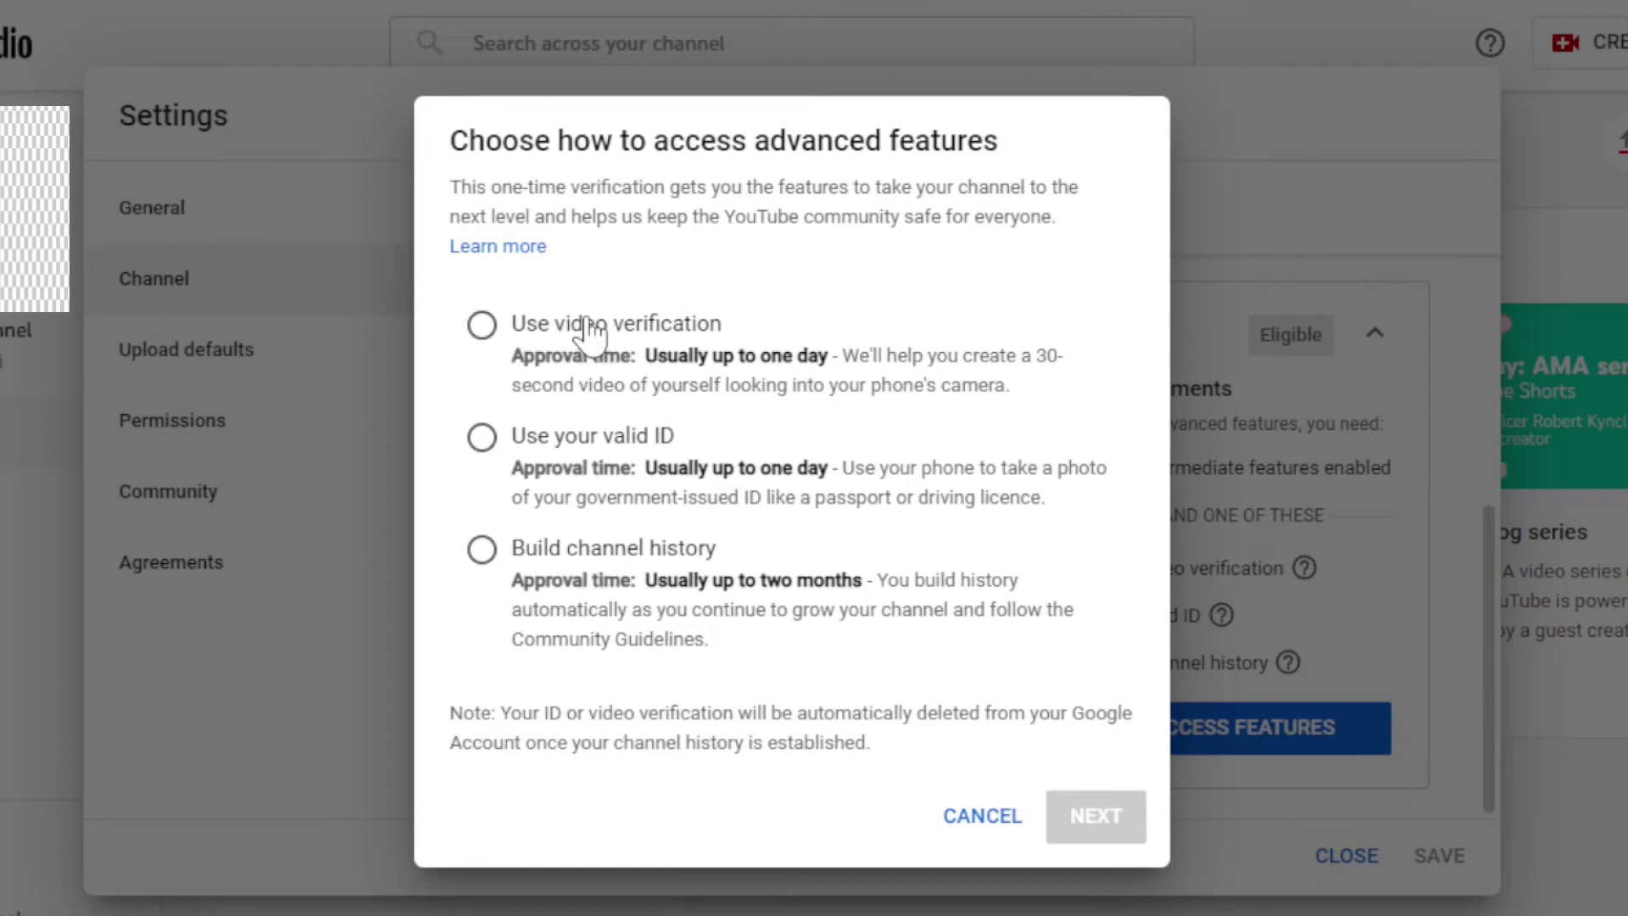
pyautogui.moveTo(568, 320); pyautogui.dragTo(730, 317)
pyautogui.click(757, 362)
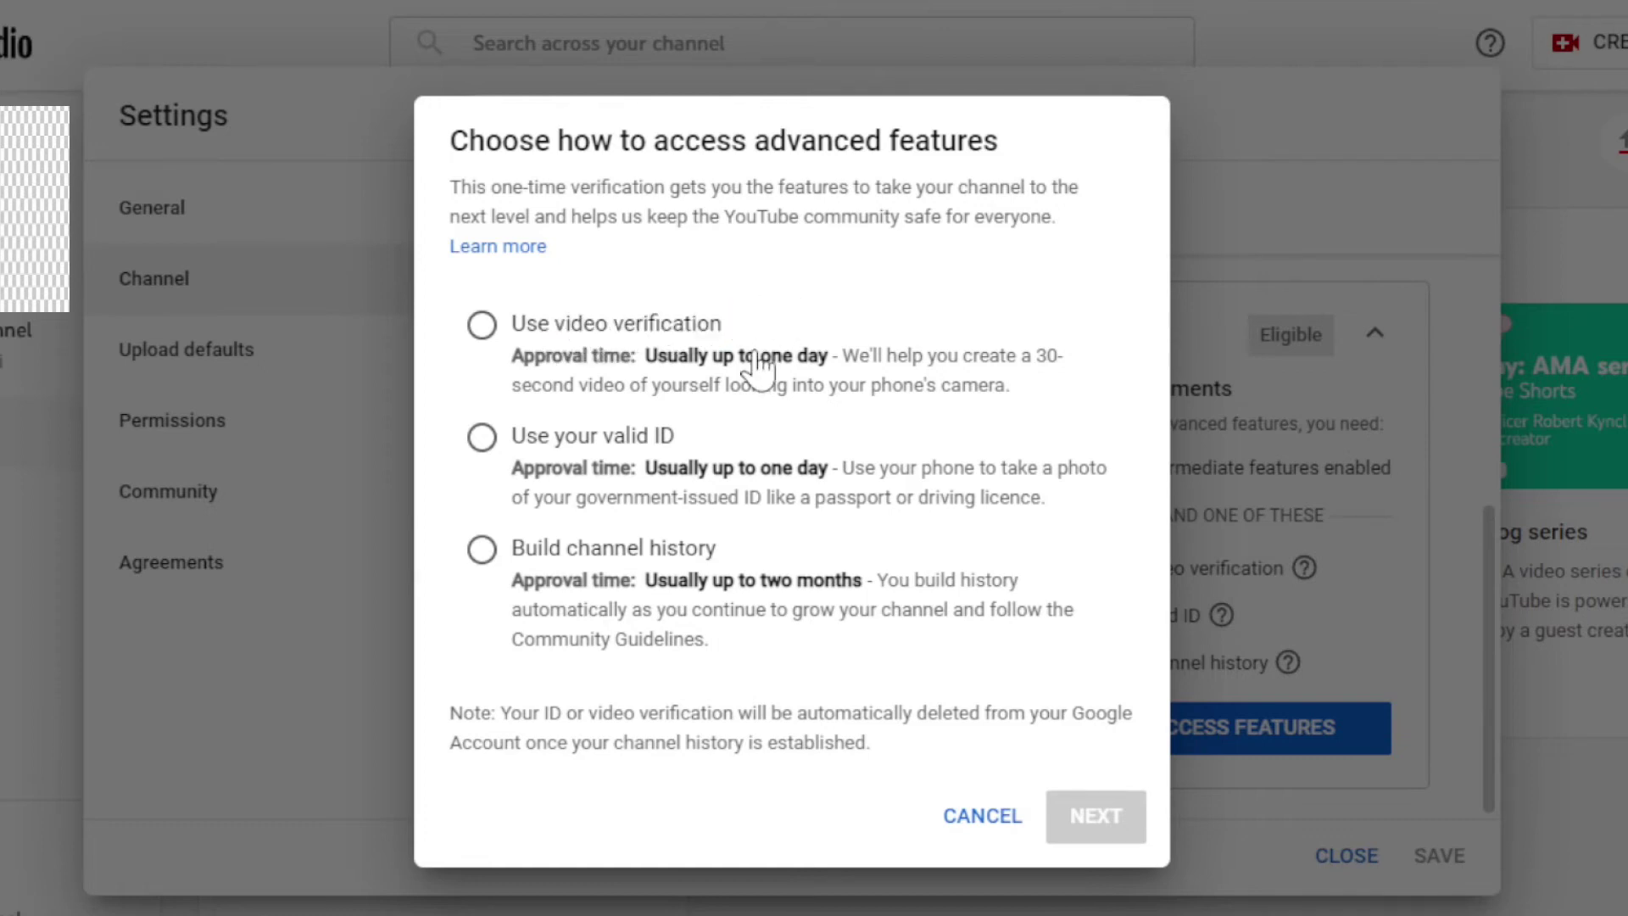
pyautogui.click(480, 325)
pyautogui.click(1095, 815)
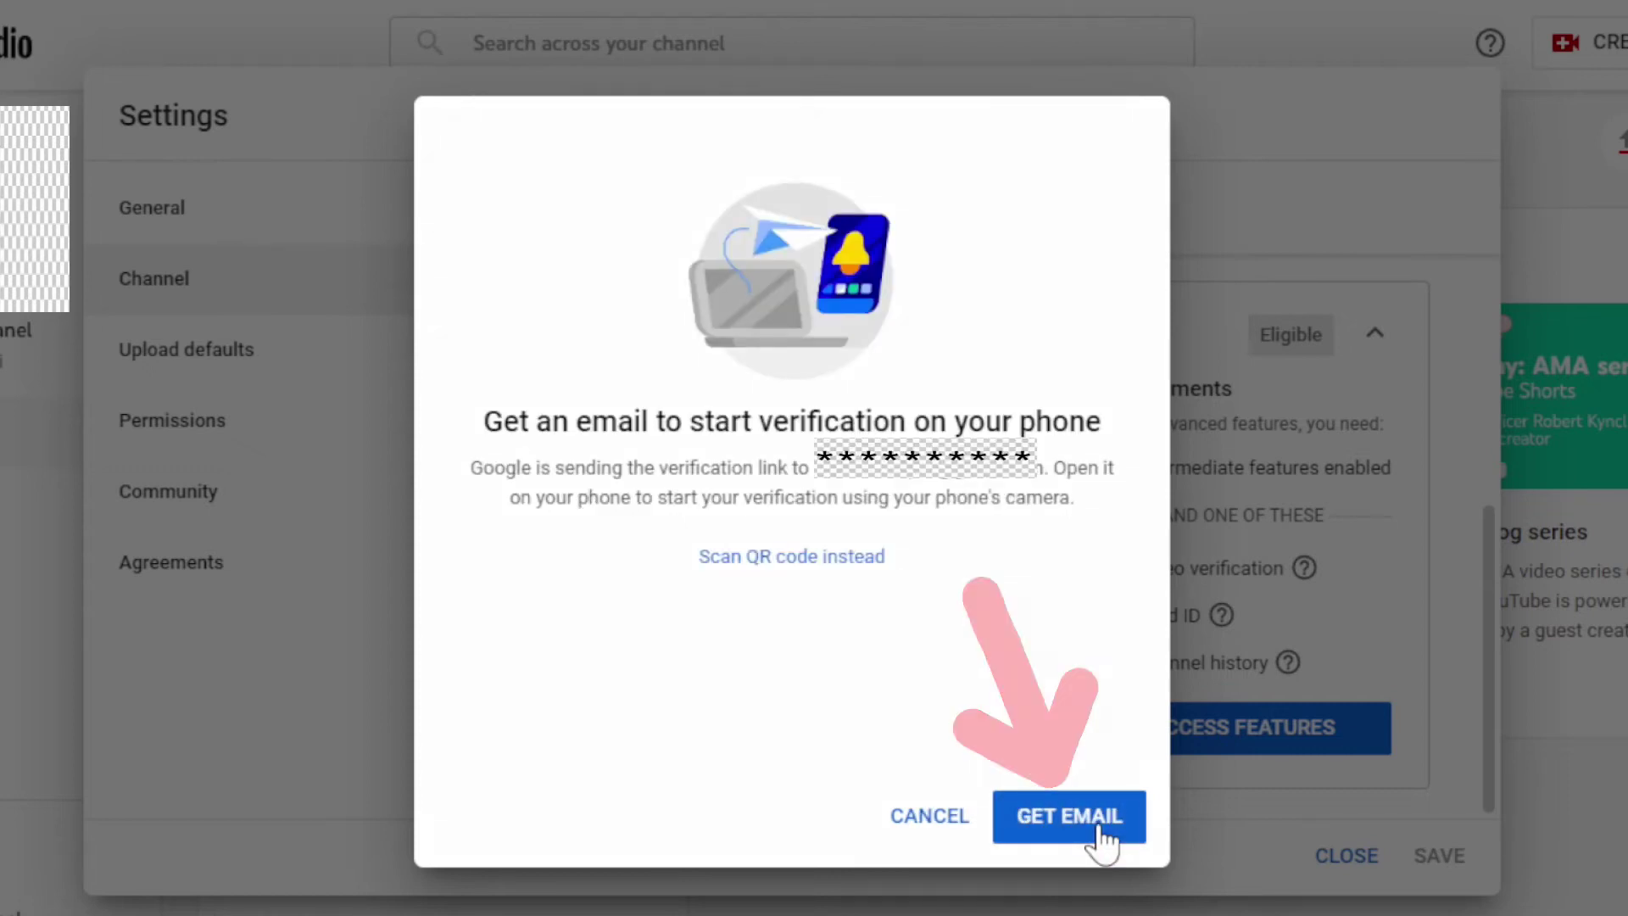
pyautogui.click(1100, 829)
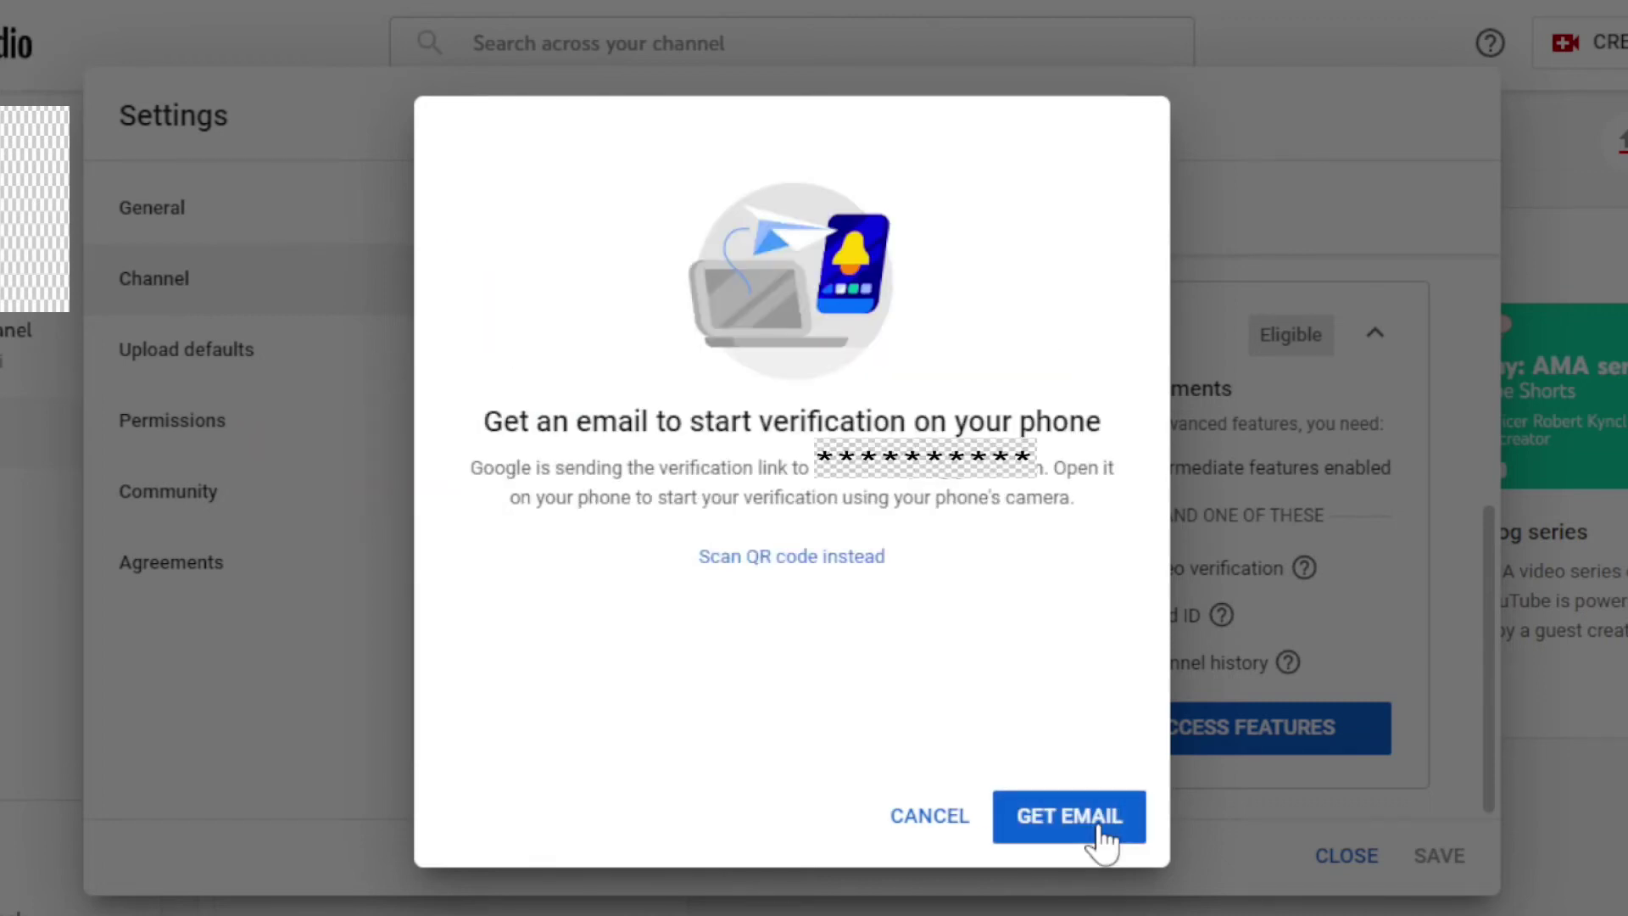
pyautogui.click(1100, 837)
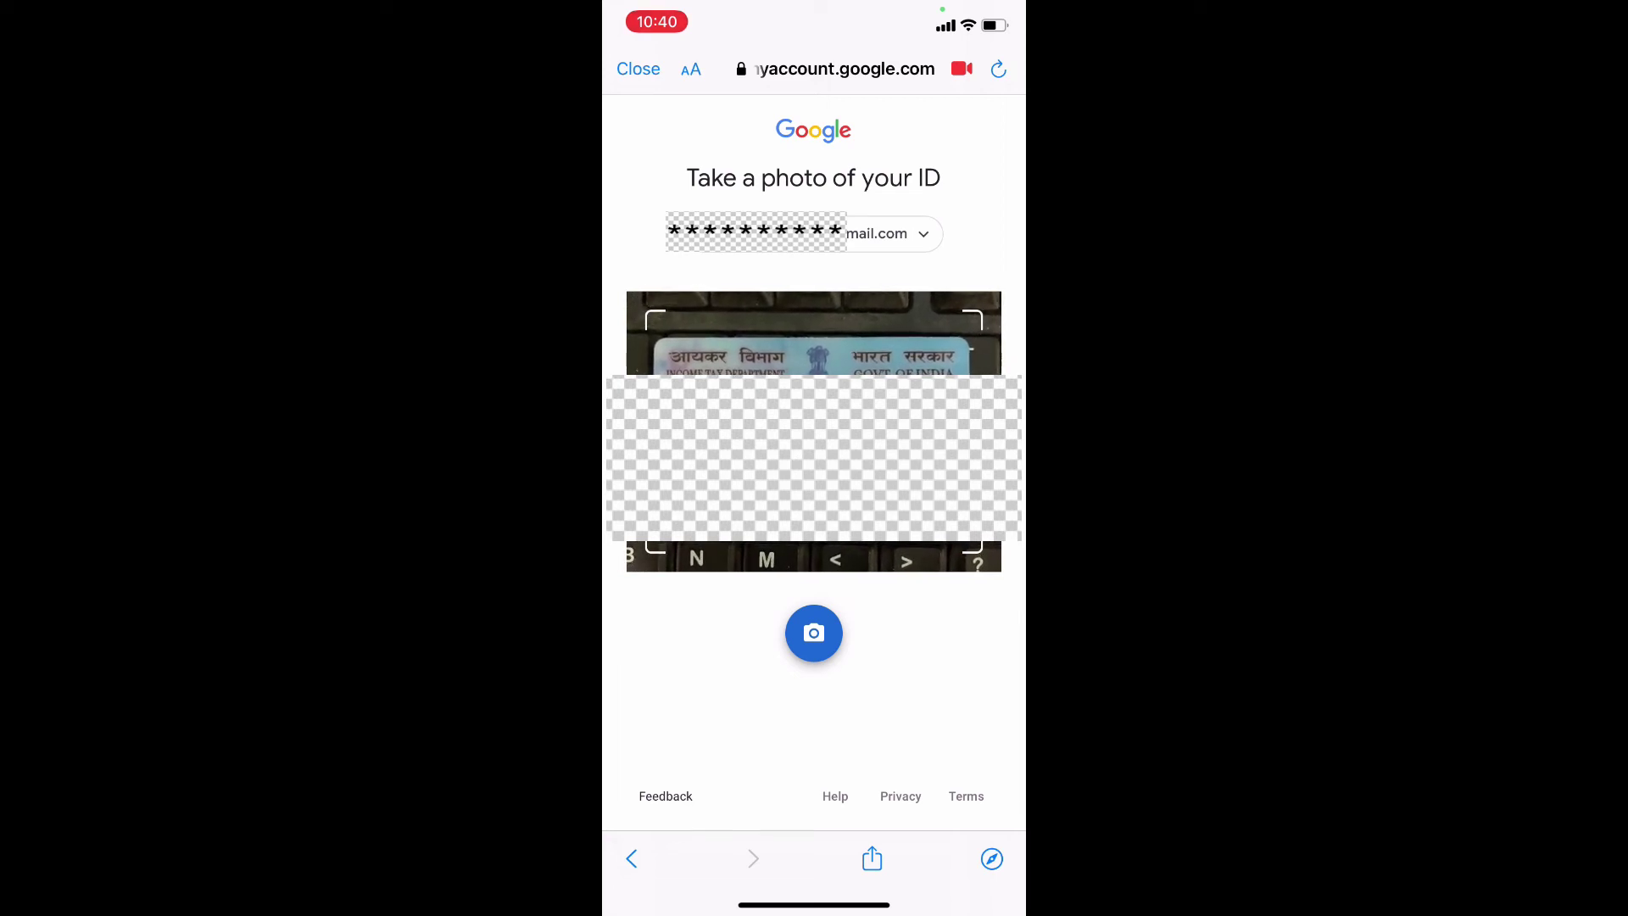
# - Capture the government ID photo on the phone's verification camera page
pyautogui.click(814, 633)
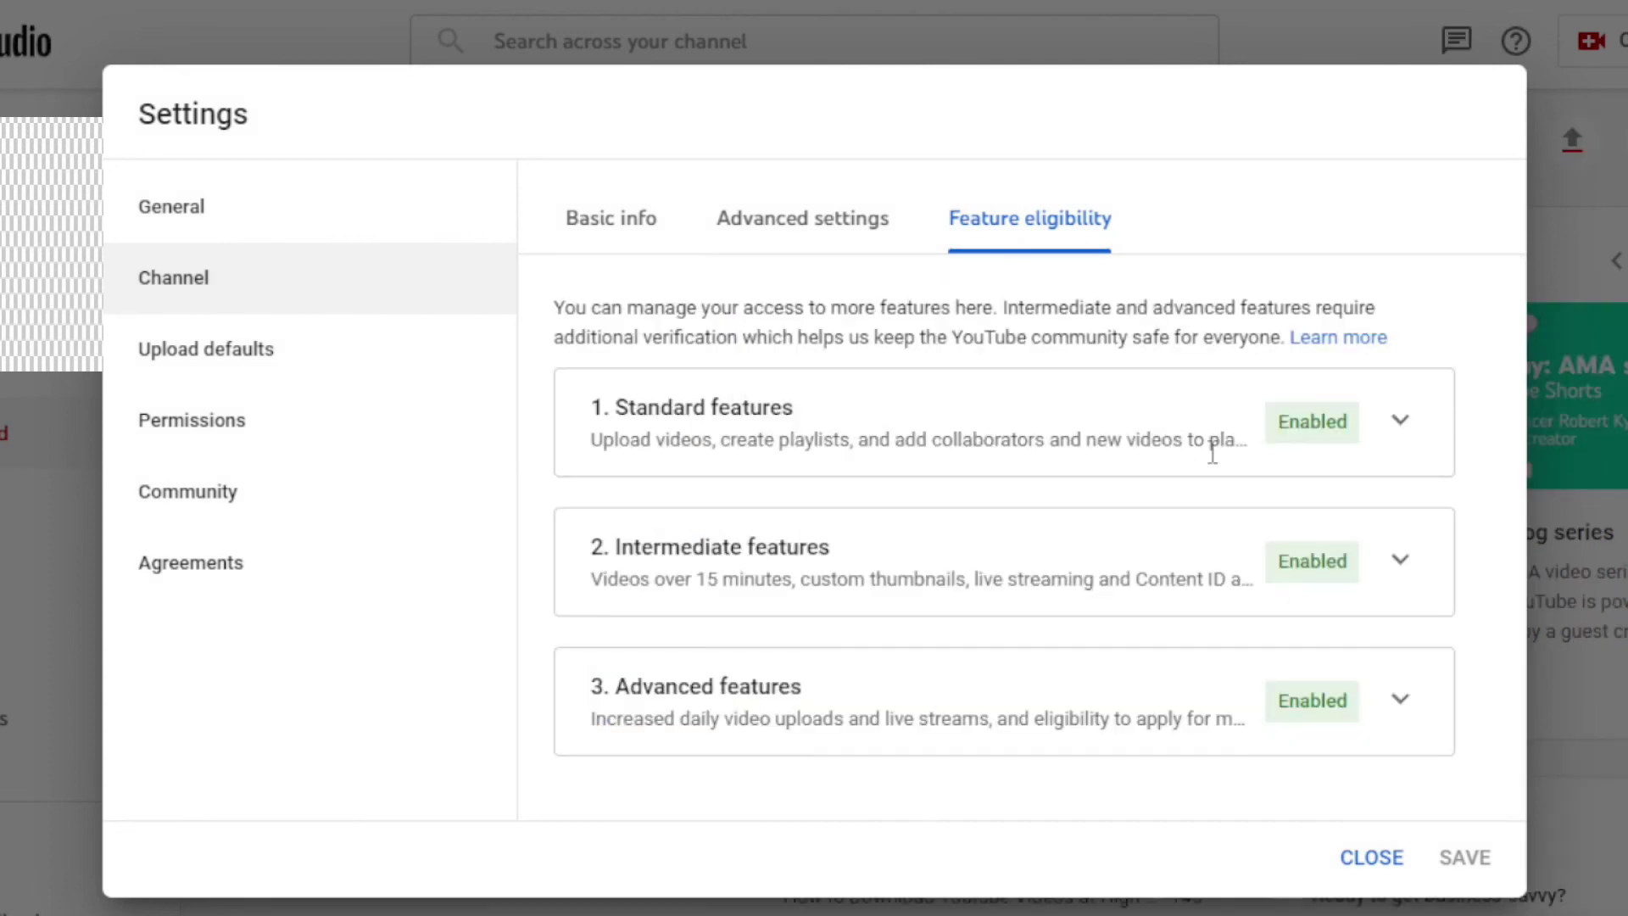
pyautogui.click(1401, 701)
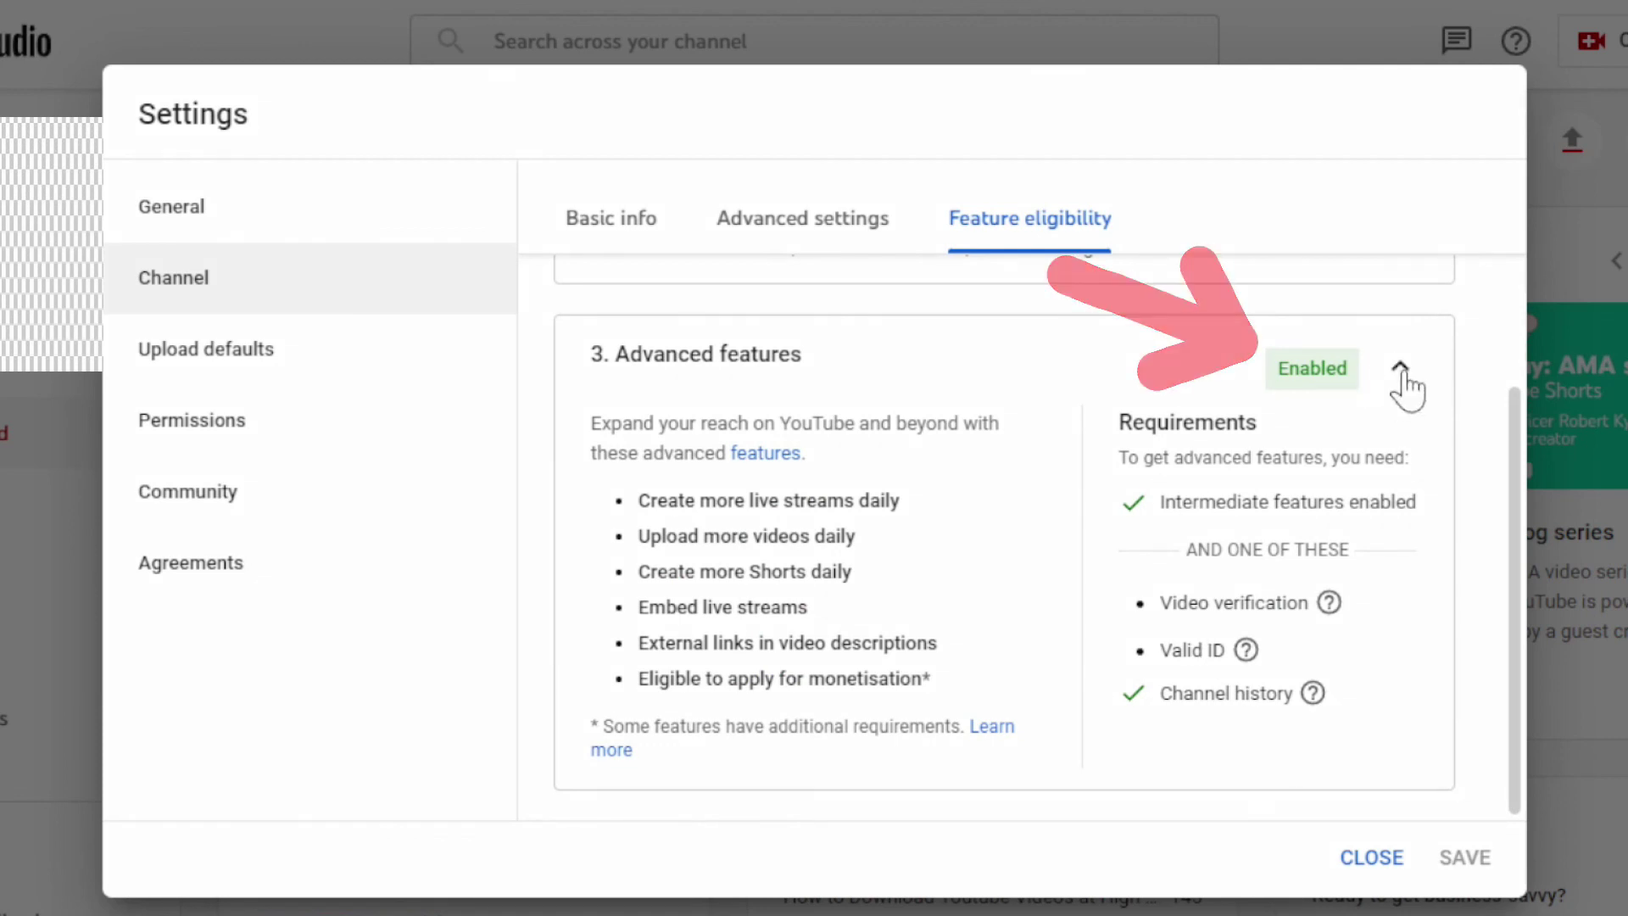
pyautogui.click(1403, 371)
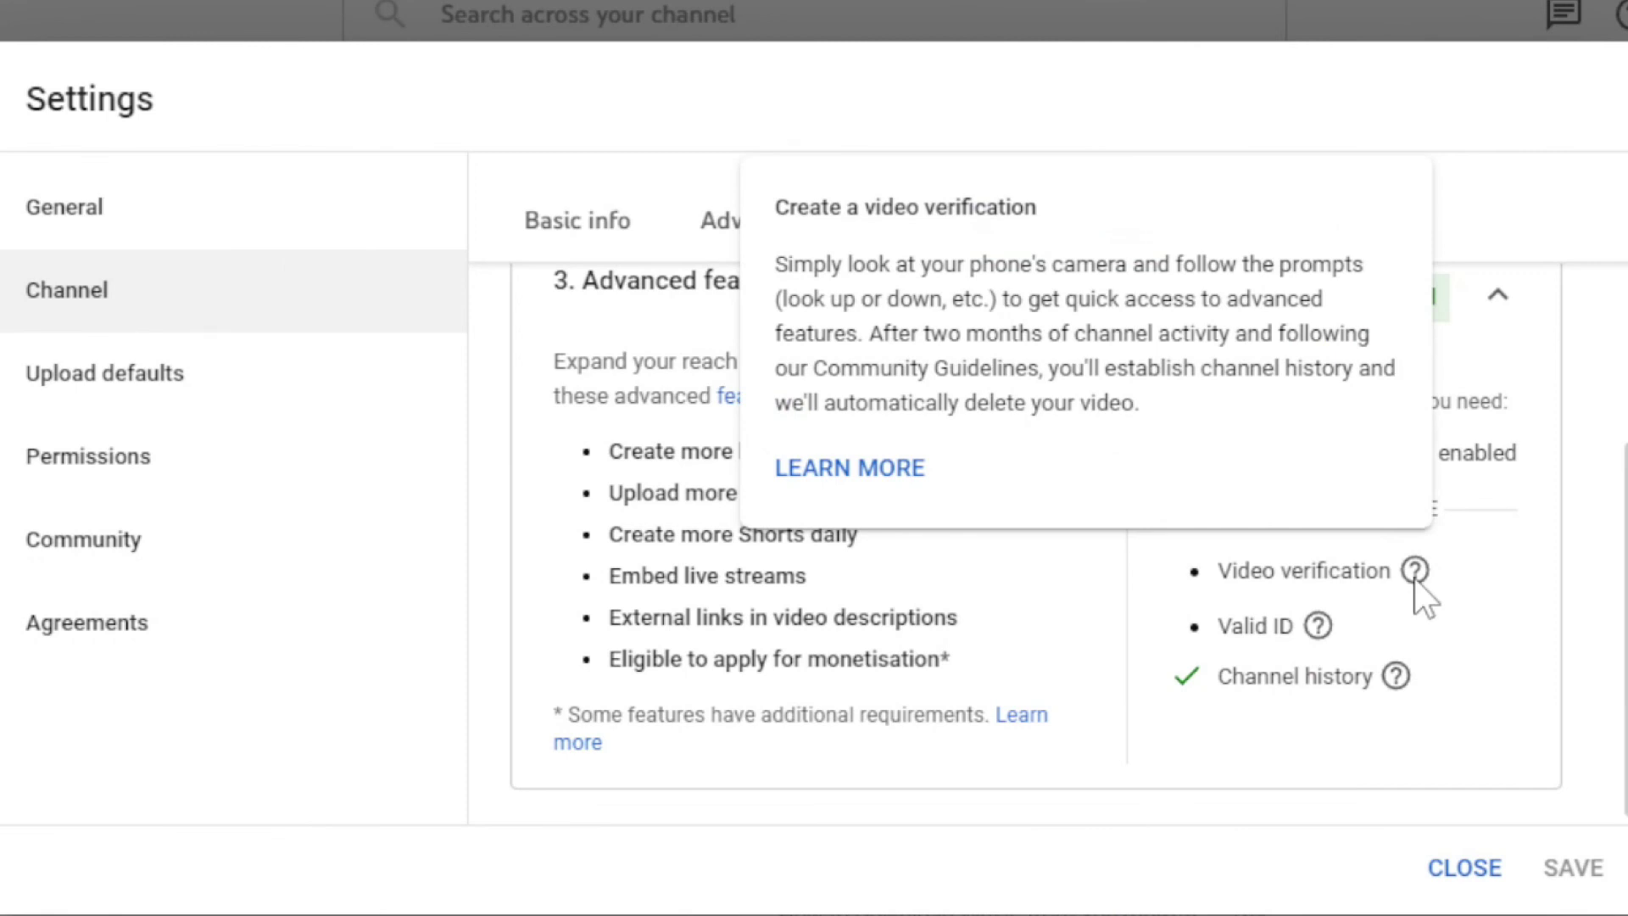
pyautogui.moveTo(869, 333); pyautogui.dragTo(1400, 389)
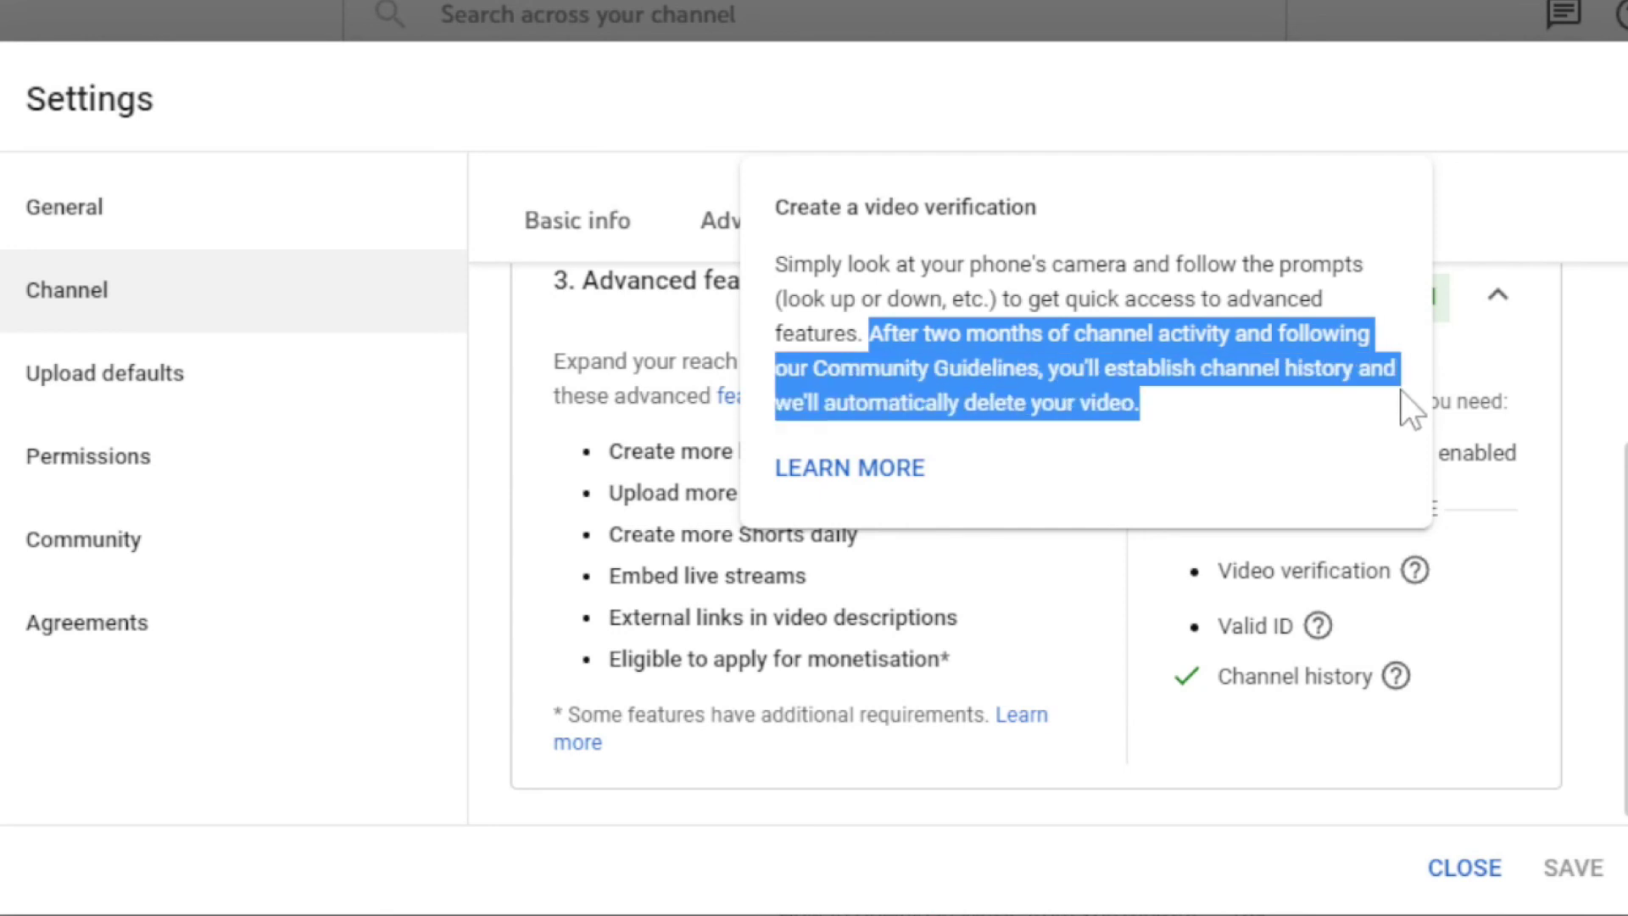